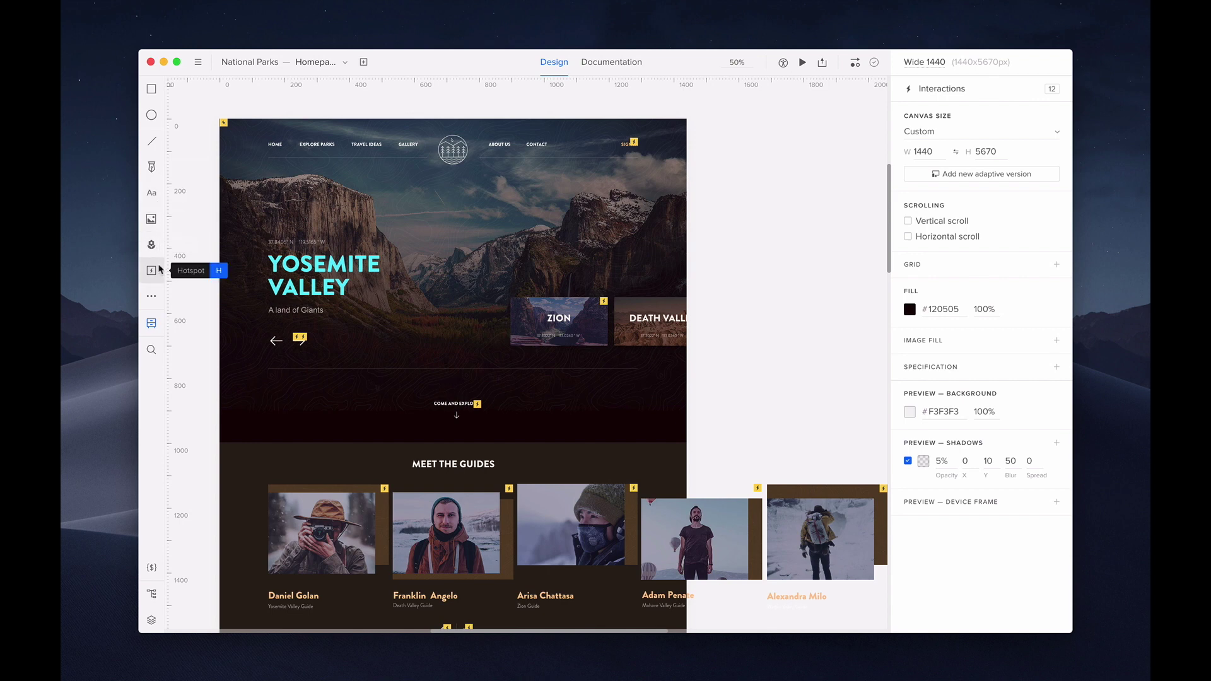
Step: Browse the basic elements and your component libraries, then search all assets for 'cart'
click(152, 297)
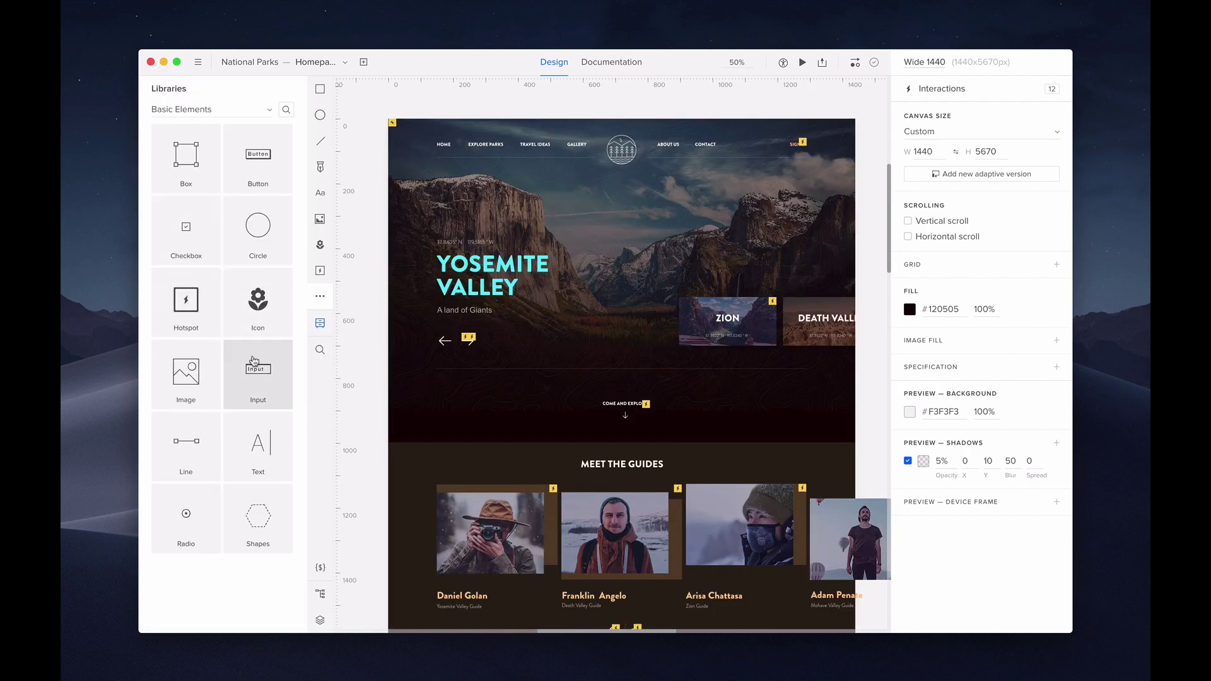
click(319, 296)
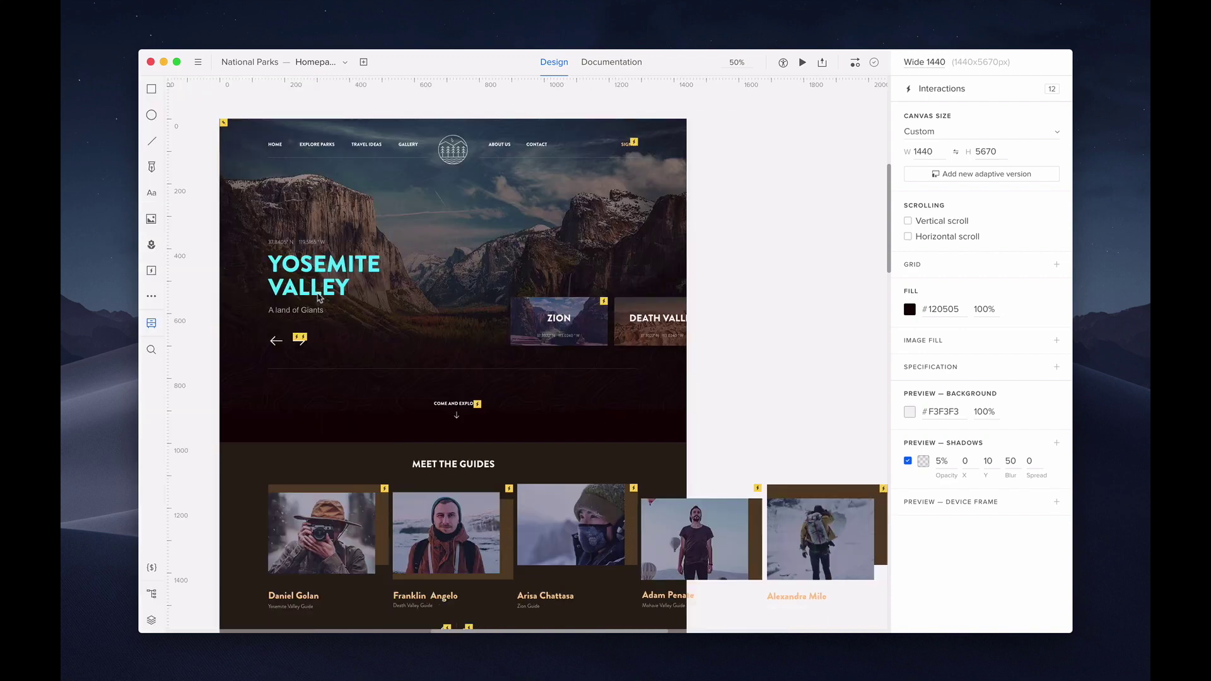
click(151, 323)
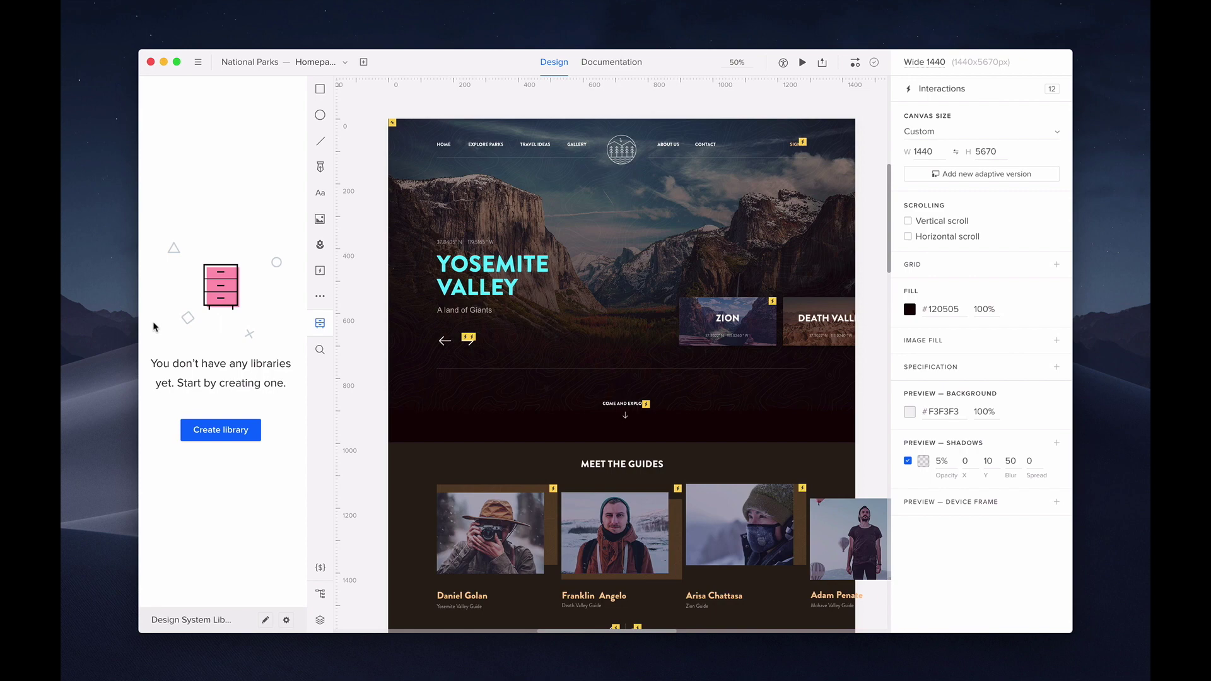
click(313, 327)
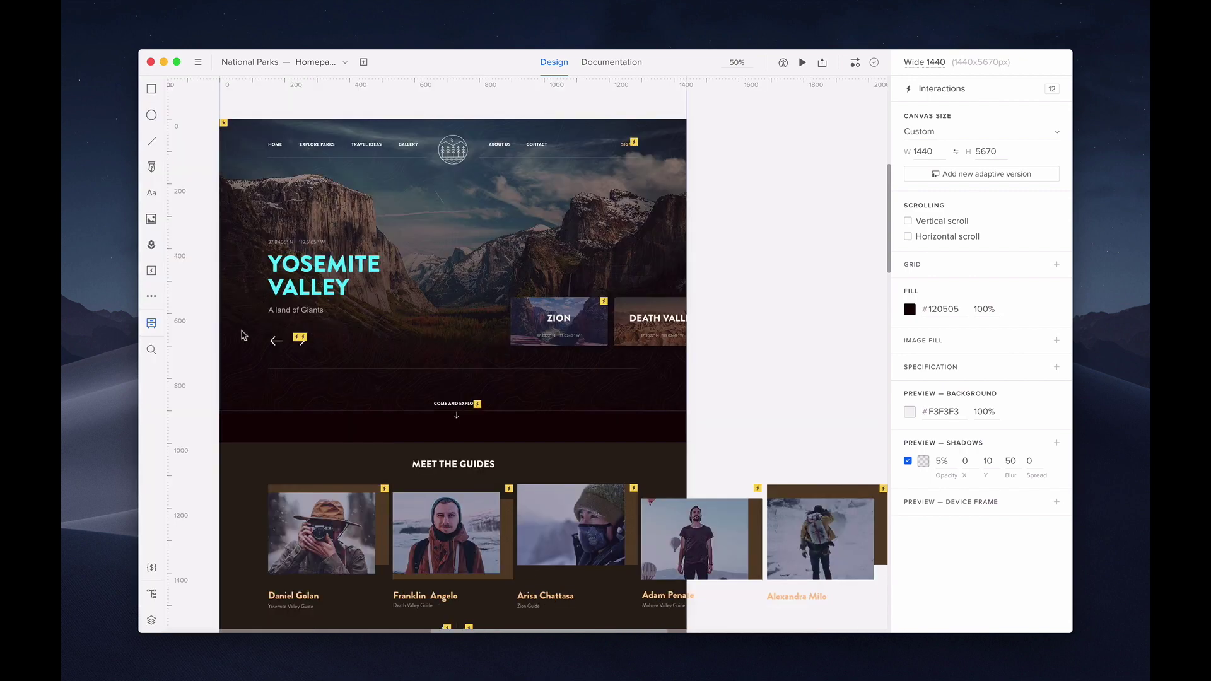
click(159, 347)
text(ca)
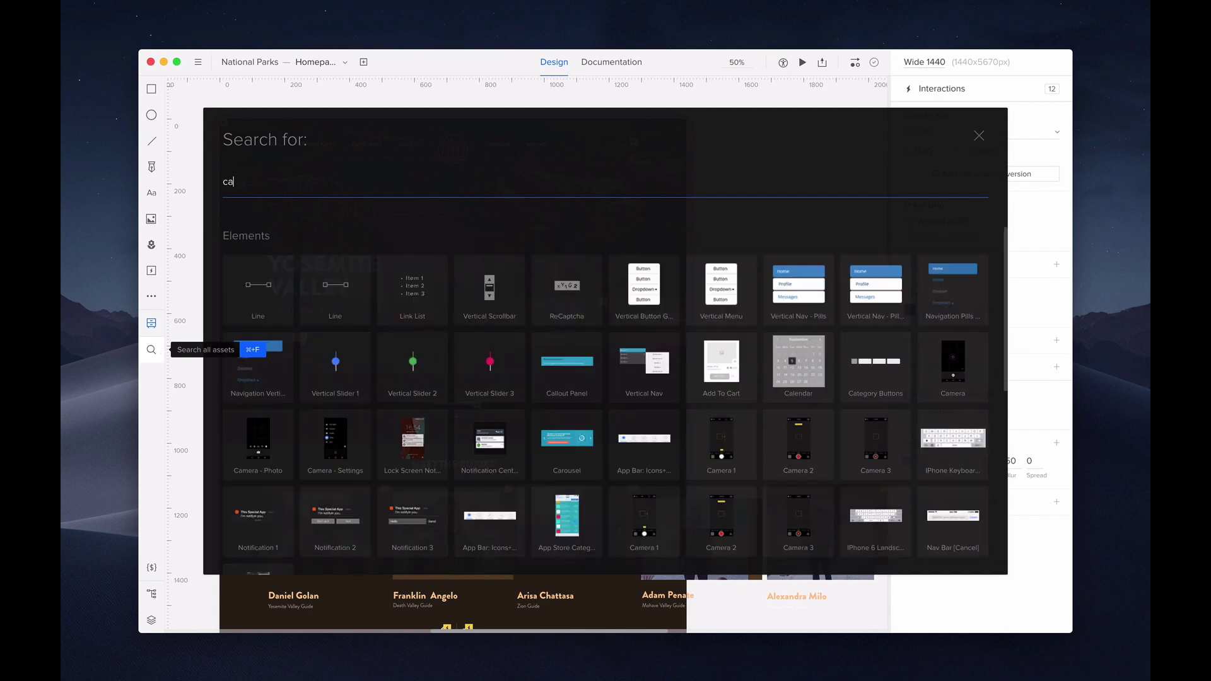
text(rt)
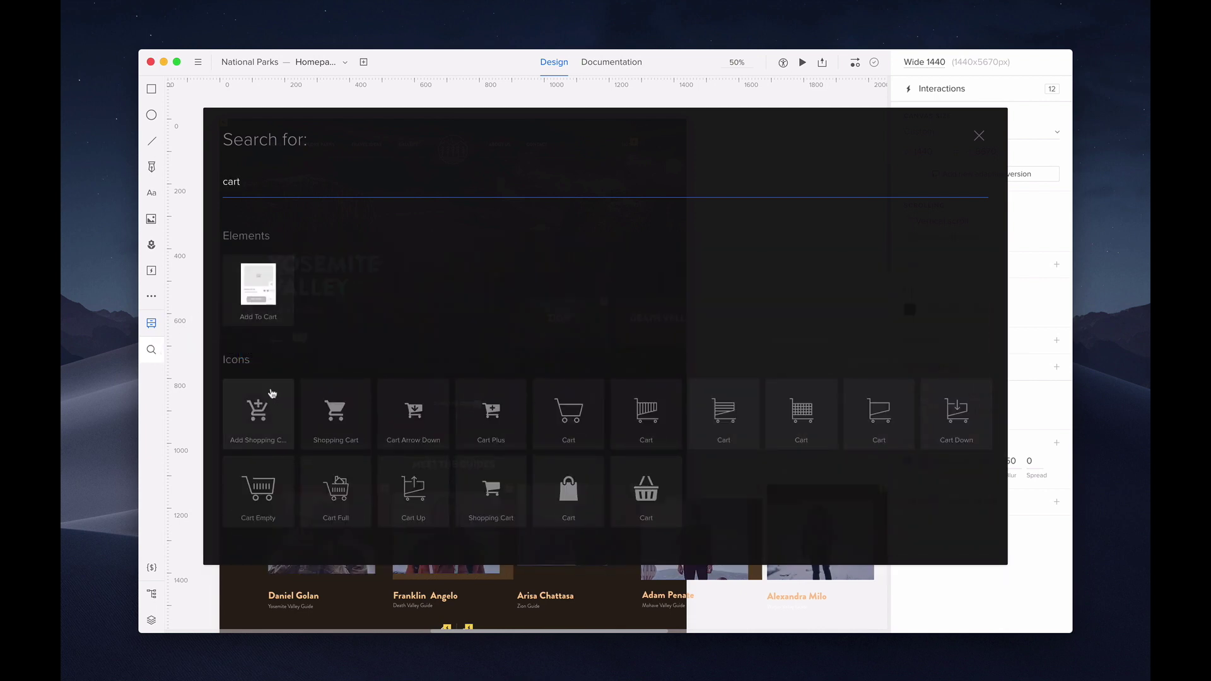
key(Escape)
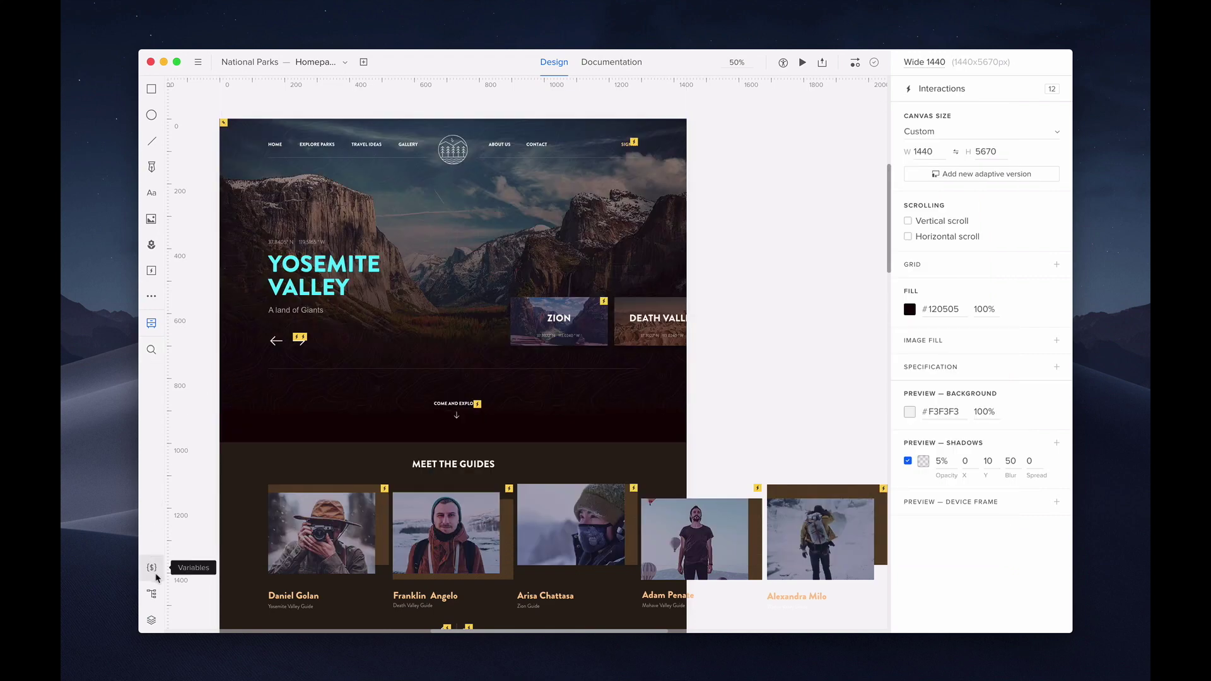
Step: Show the sitemap and layers, expand and open Sign In Modal, then return to Homepage
click(152, 594)
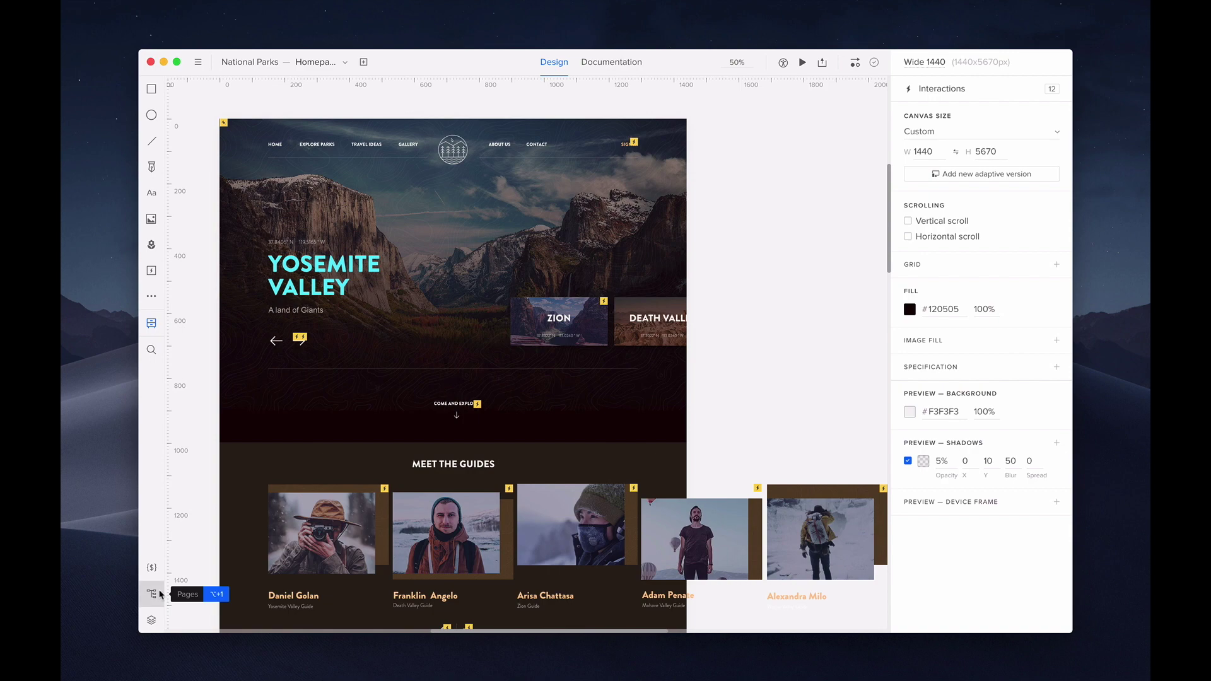
click(318, 621)
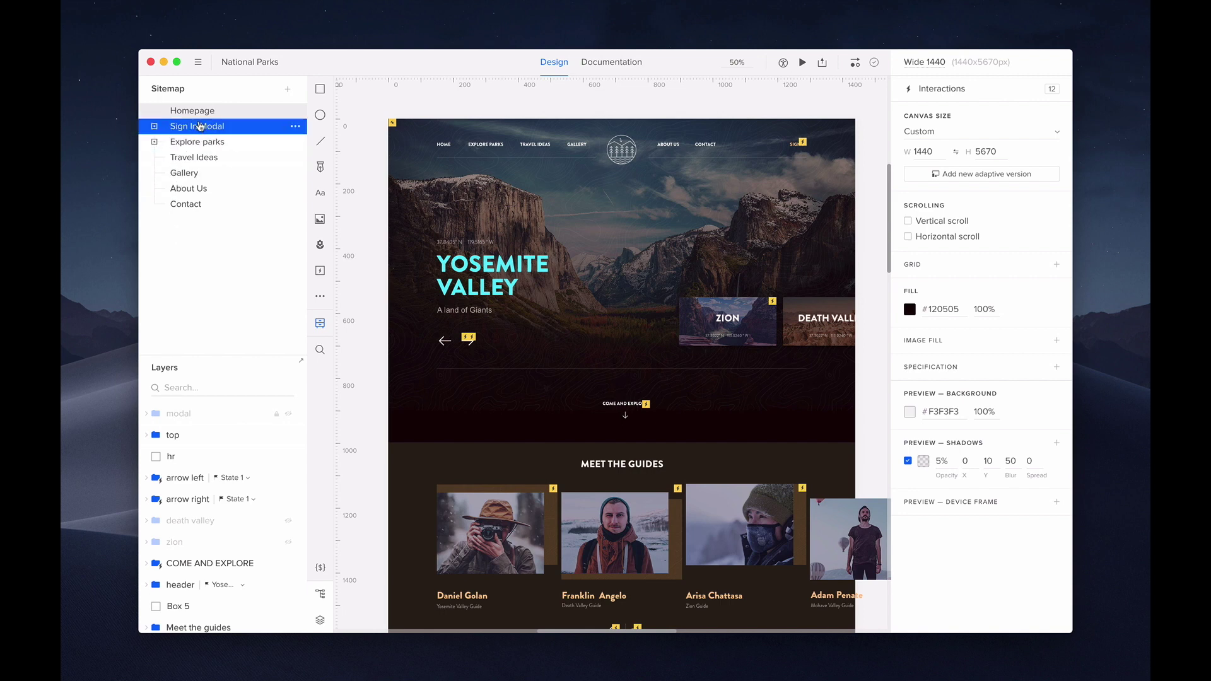
click(155, 126)
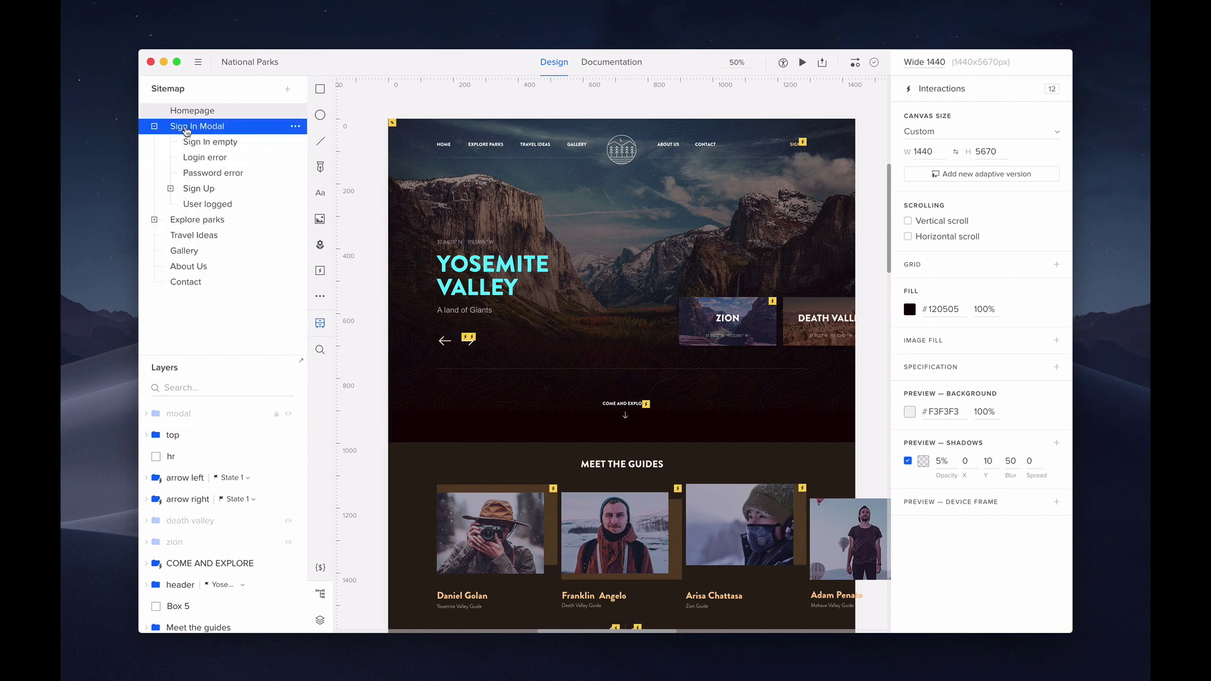
click(187, 129)
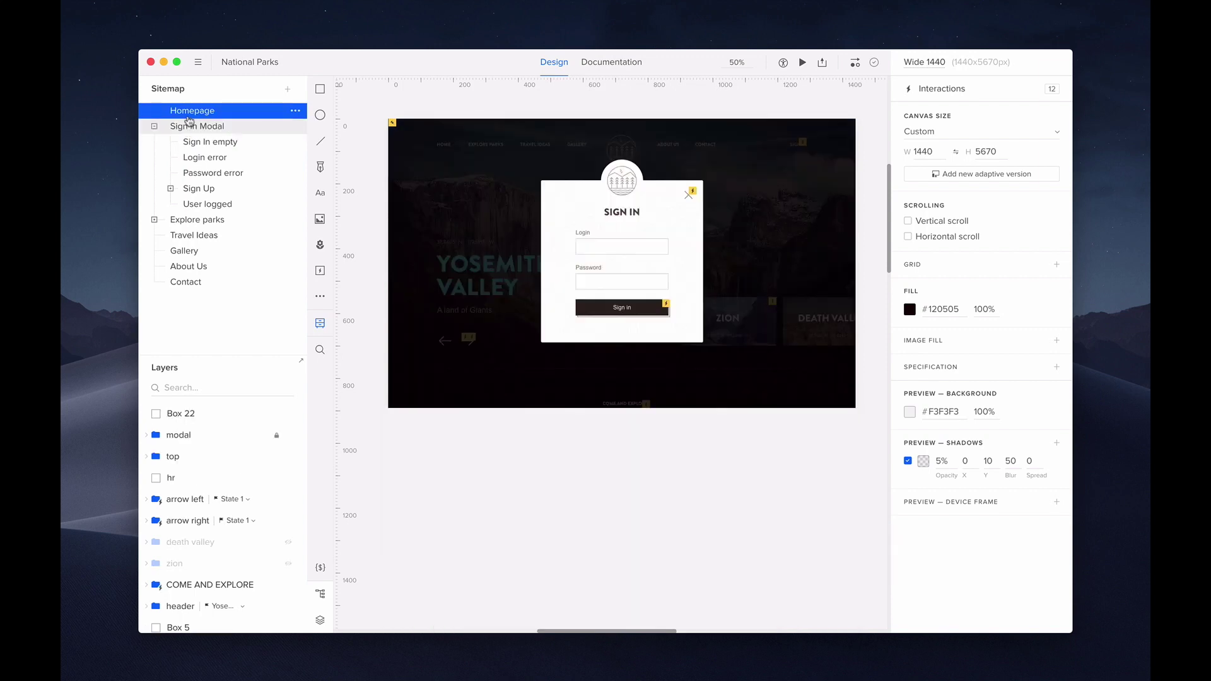
click(188, 117)
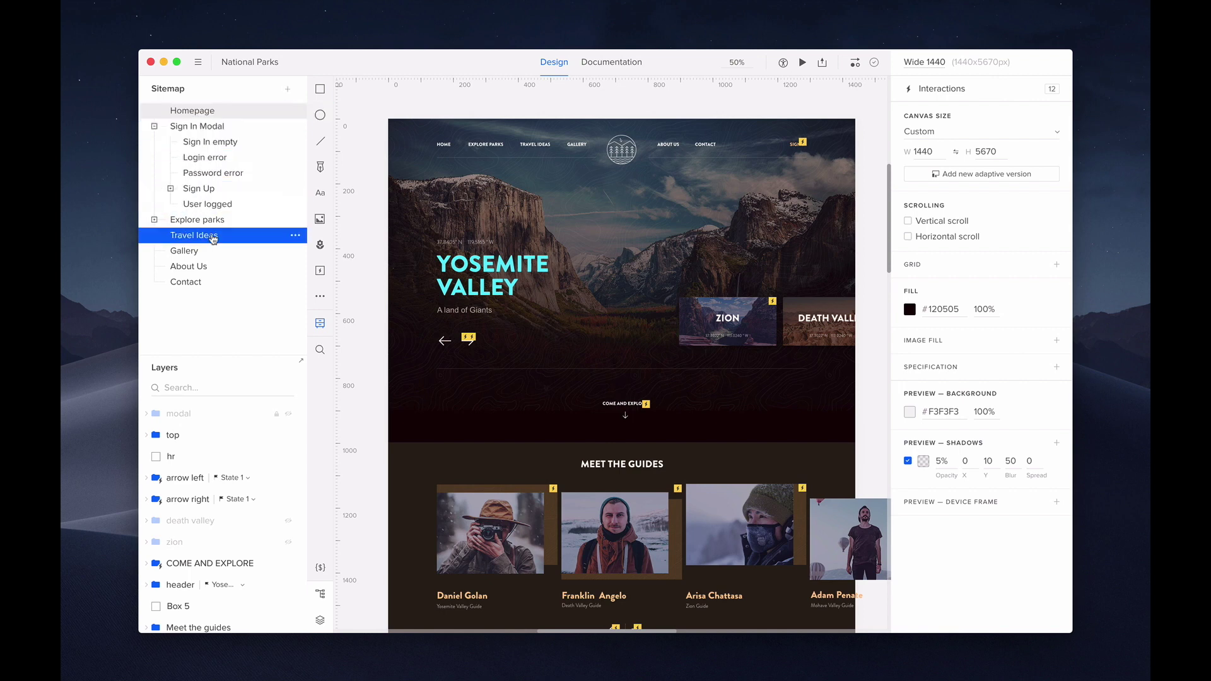
click(184, 381)
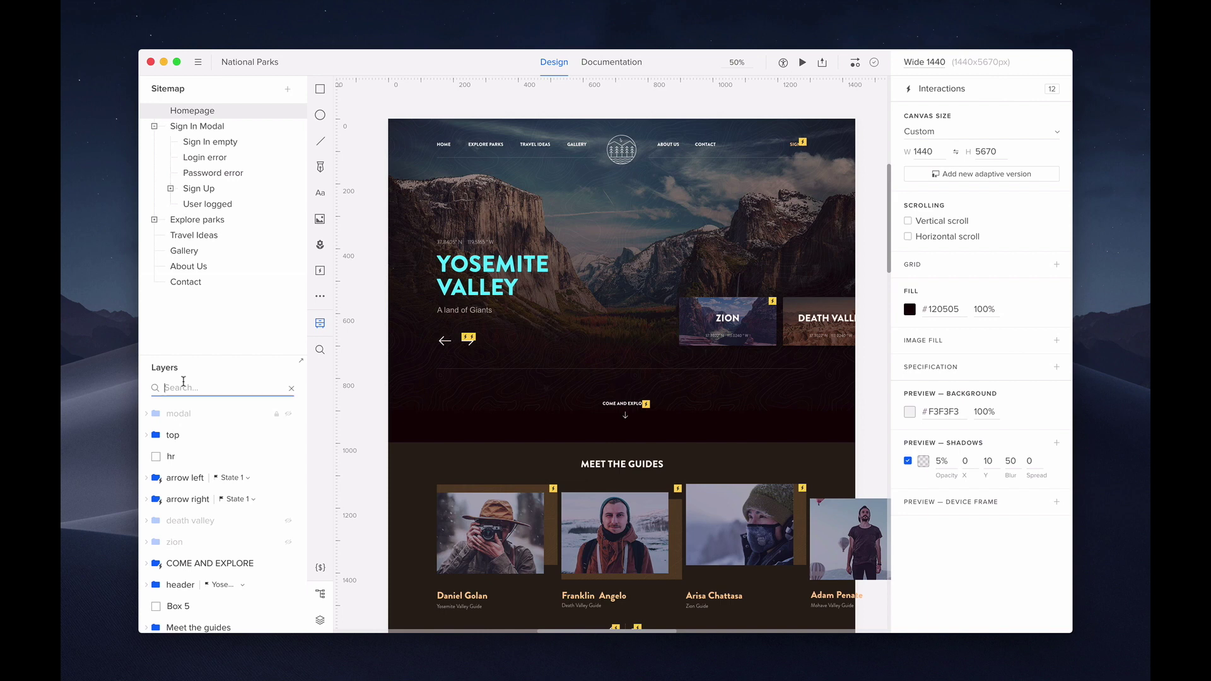
text(modal)
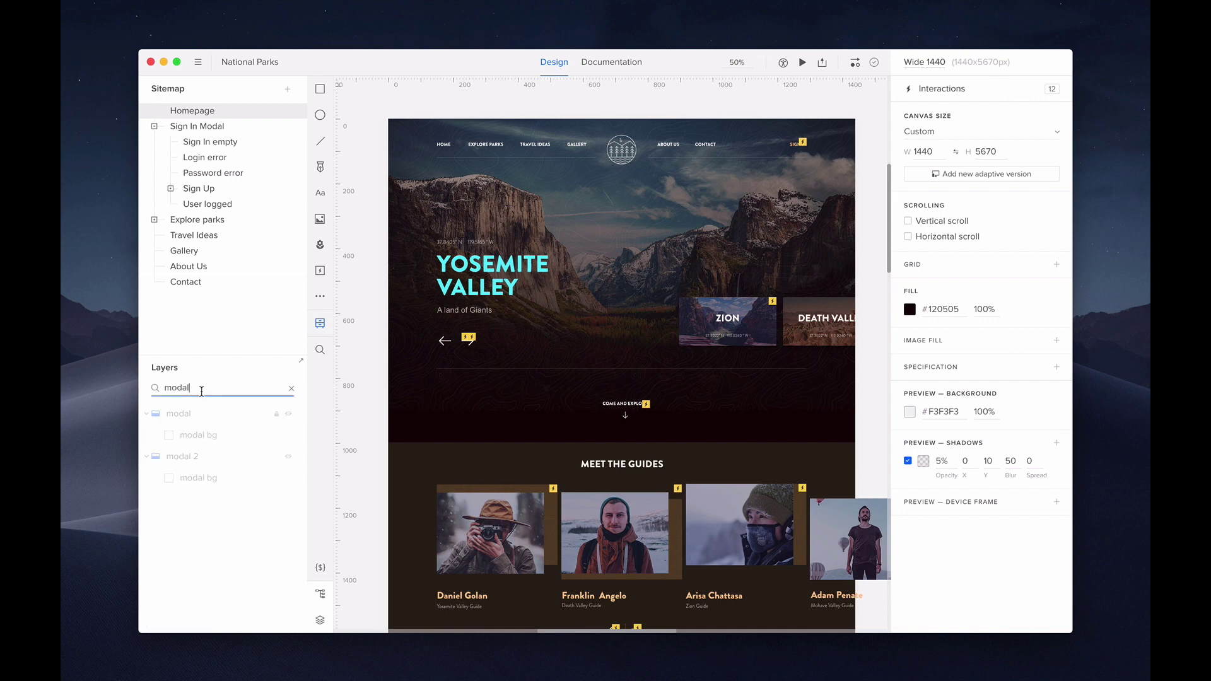
click(287, 415)
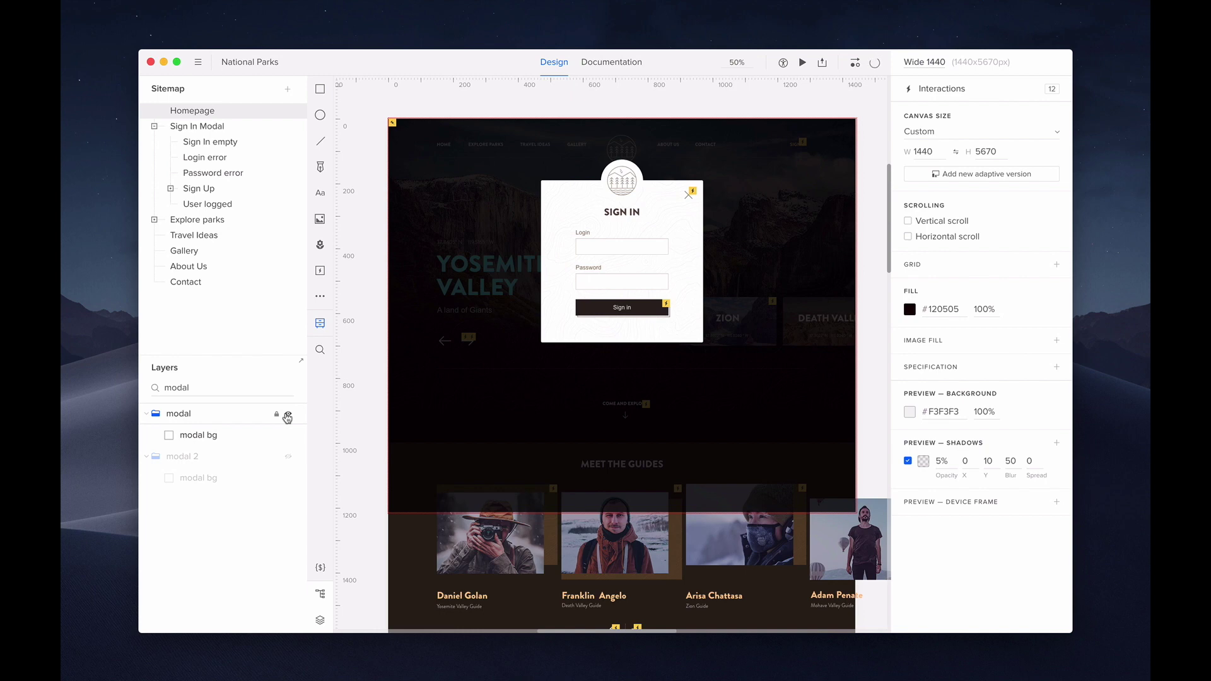
click(287, 415)
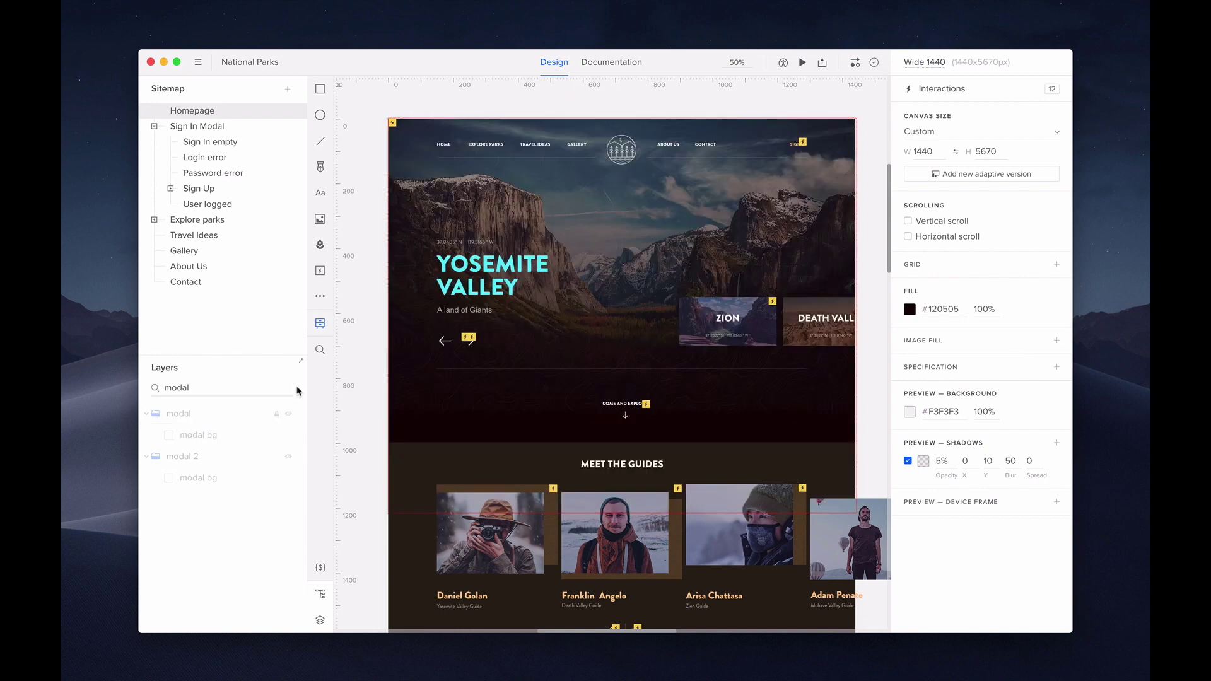
click(296, 388)
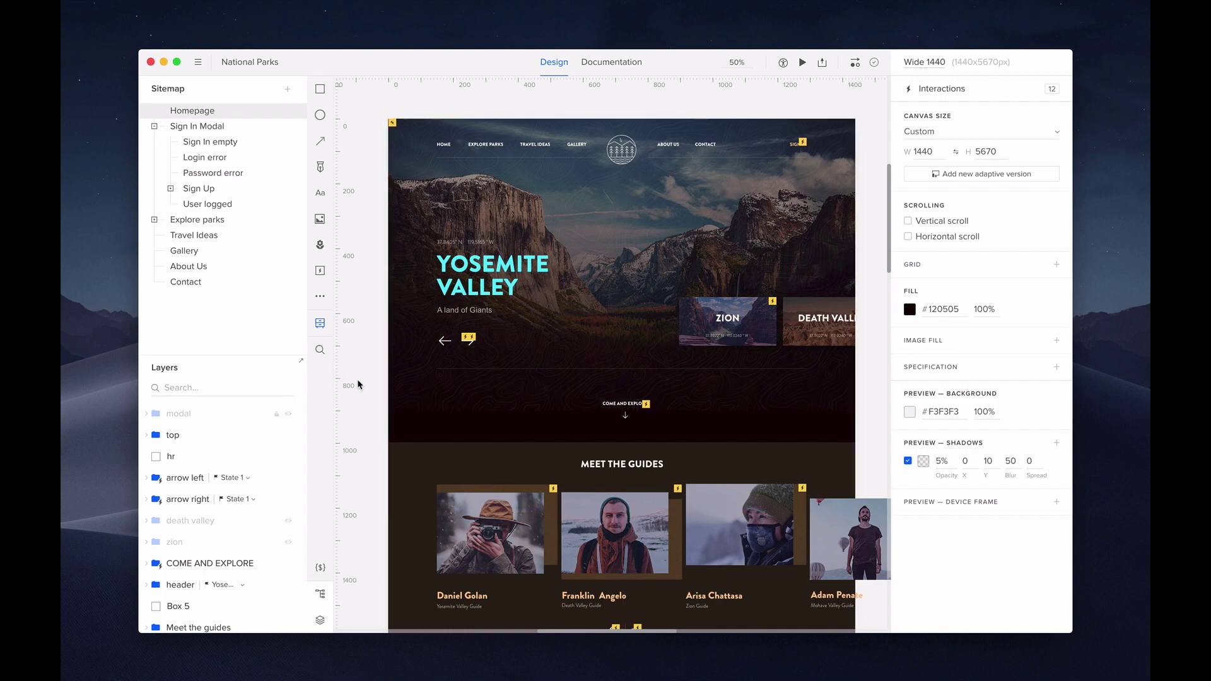
key(super+alt+1)
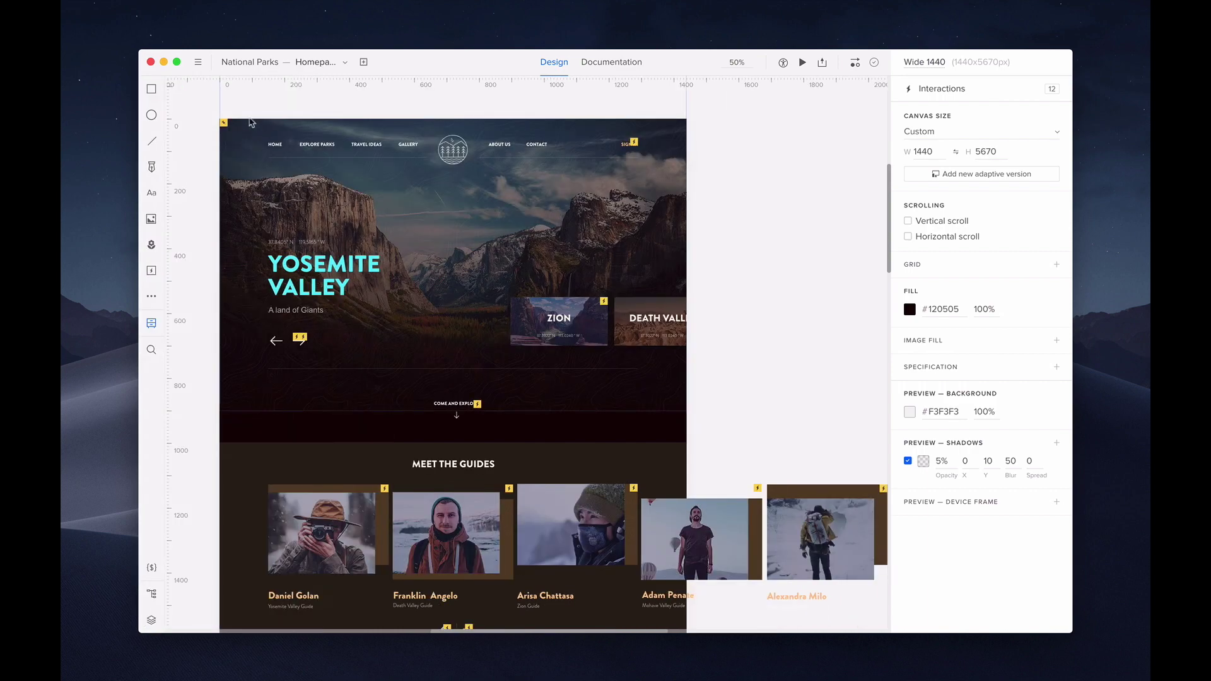
Step: Glance at the More actions menu, then switch to Documentation to see the numbered design notes
click(198, 63)
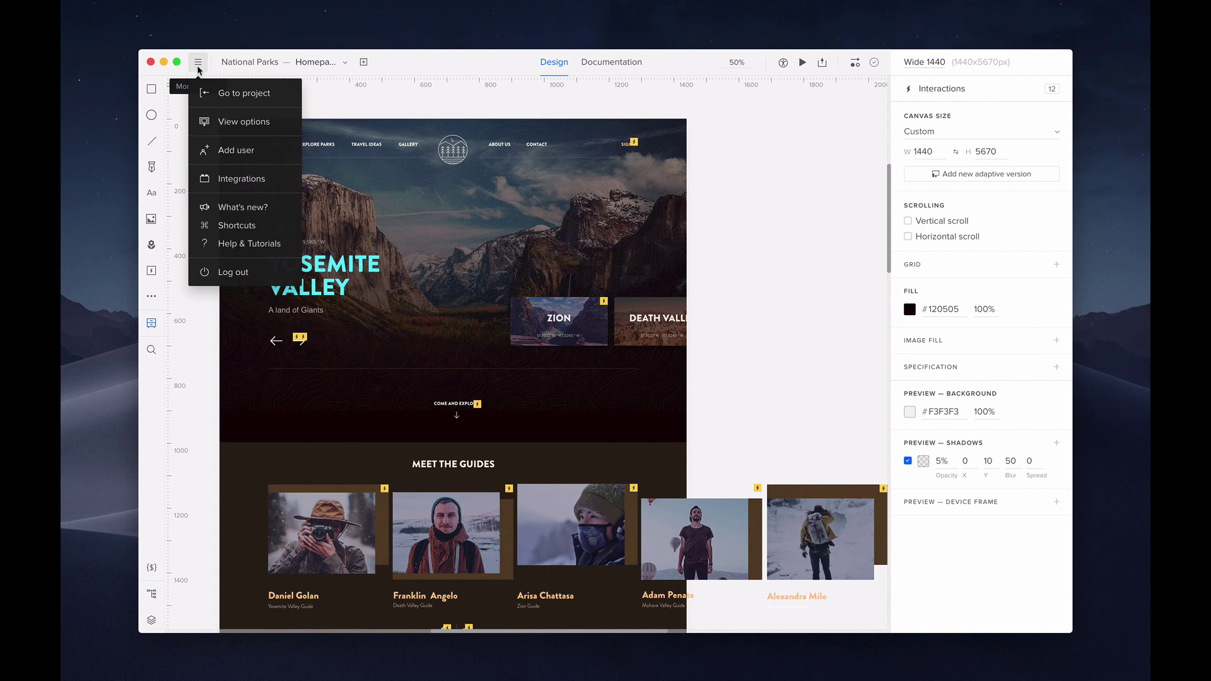
click(197, 66)
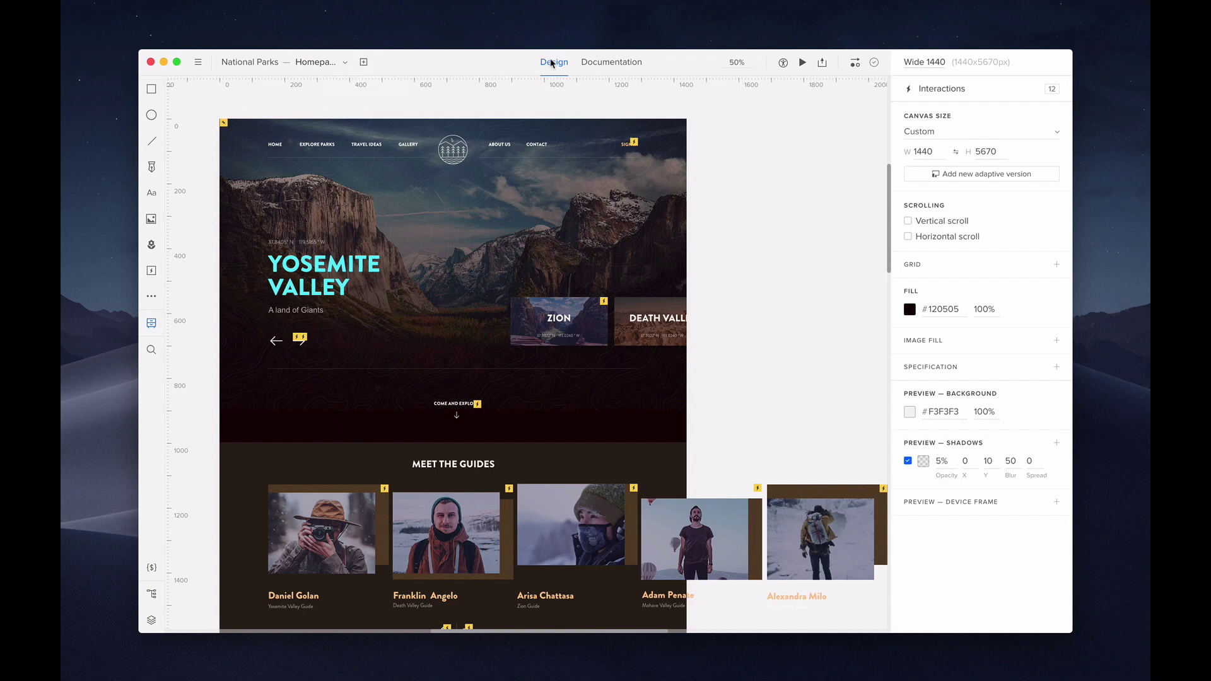
click(600, 62)
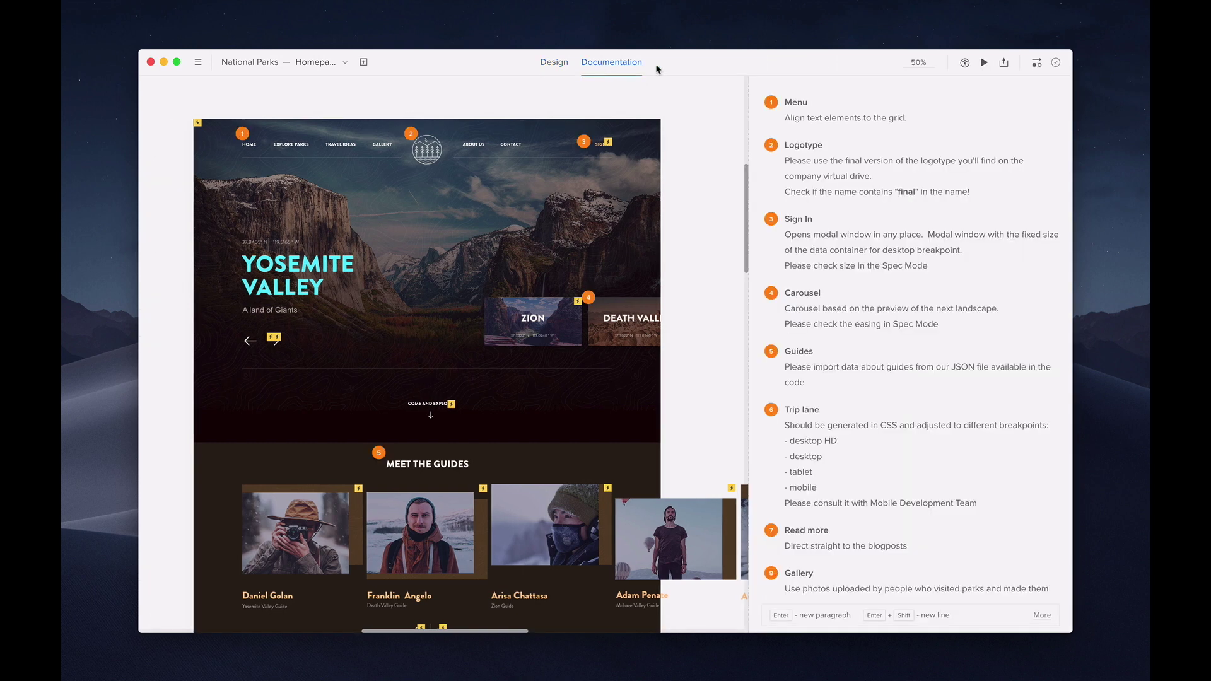
Step: Leave the Documentation notes and go back to the Homepage in Design mode
mouse_move(774, 106)
click(556, 67)
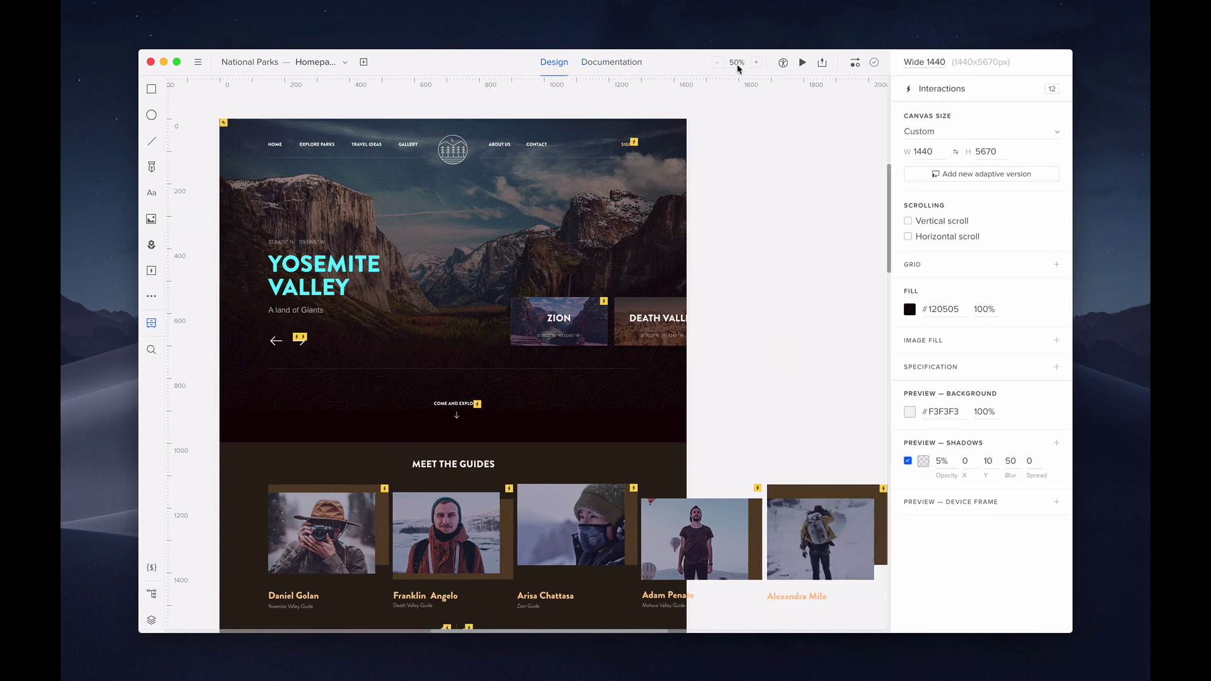
click(784, 63)
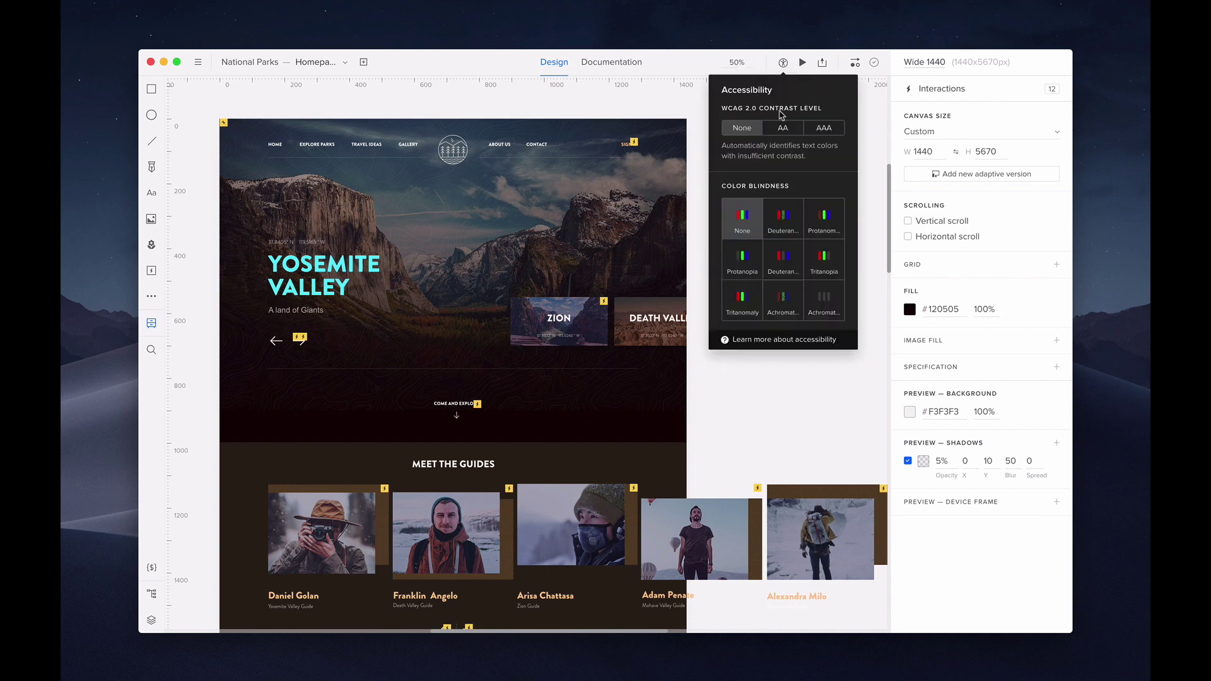
click(782, 221)
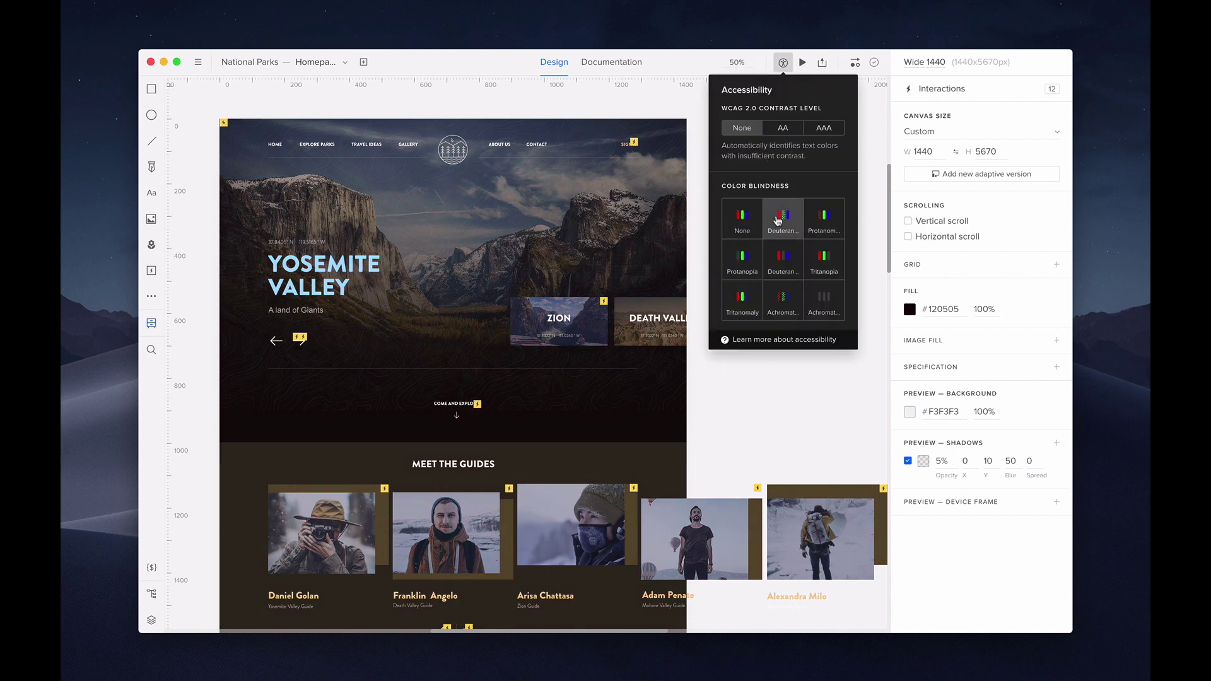
click(823, 302)
click(746, 222)
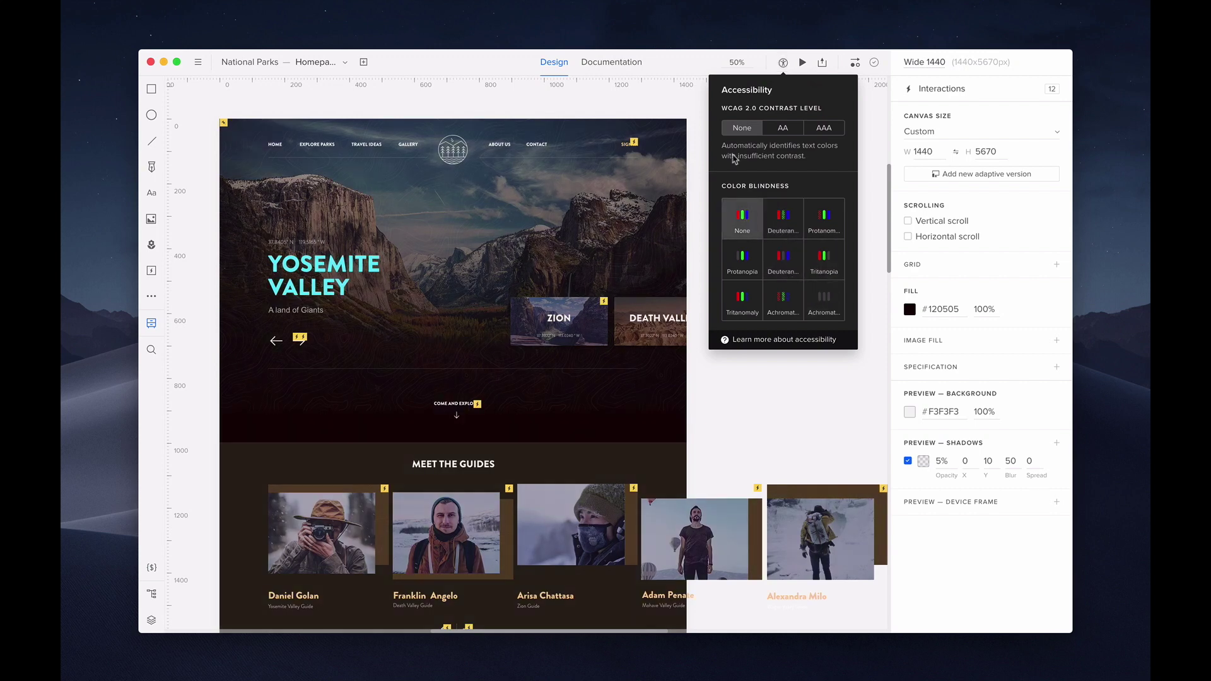
click(784, 63)
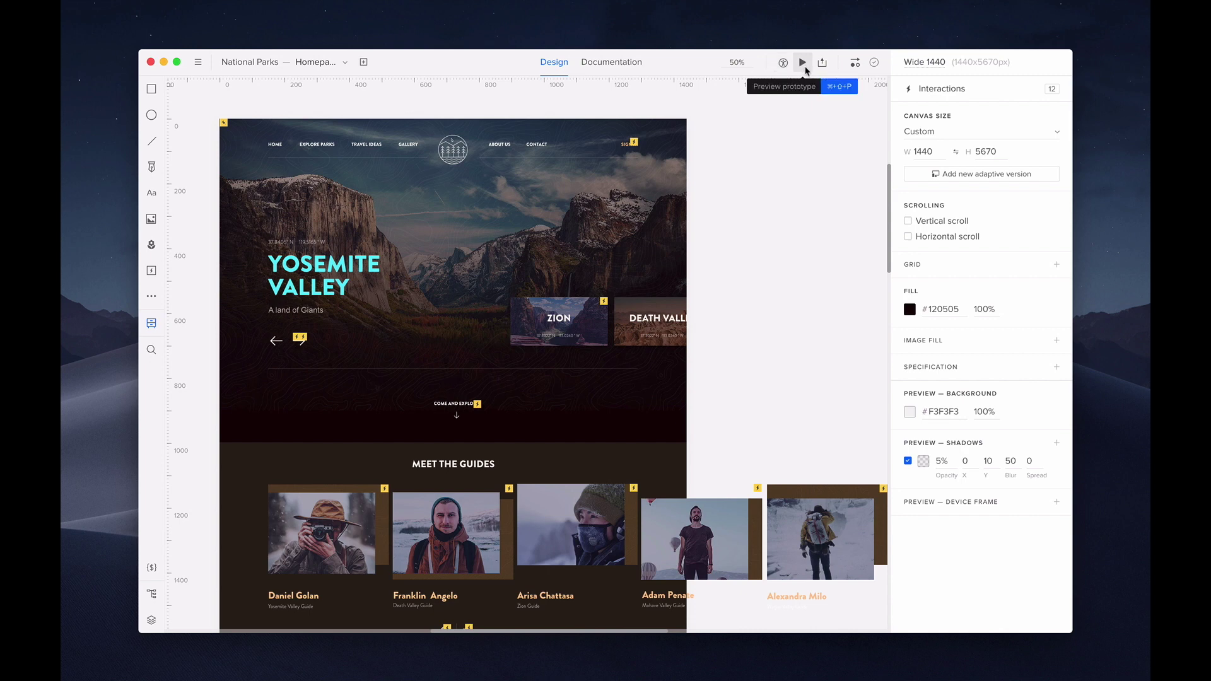
Step: Open Share, select the preview URL, and view the PNG, PDF and HTML export options
click(822, 65)
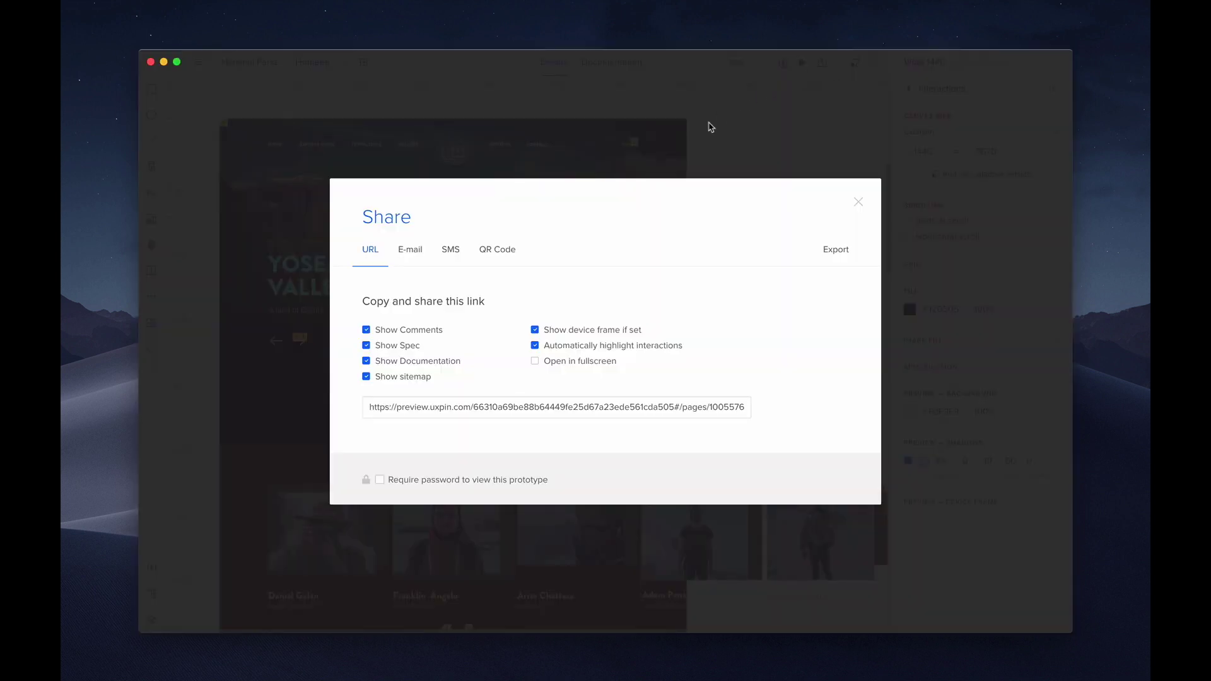
double_click(537, 407)
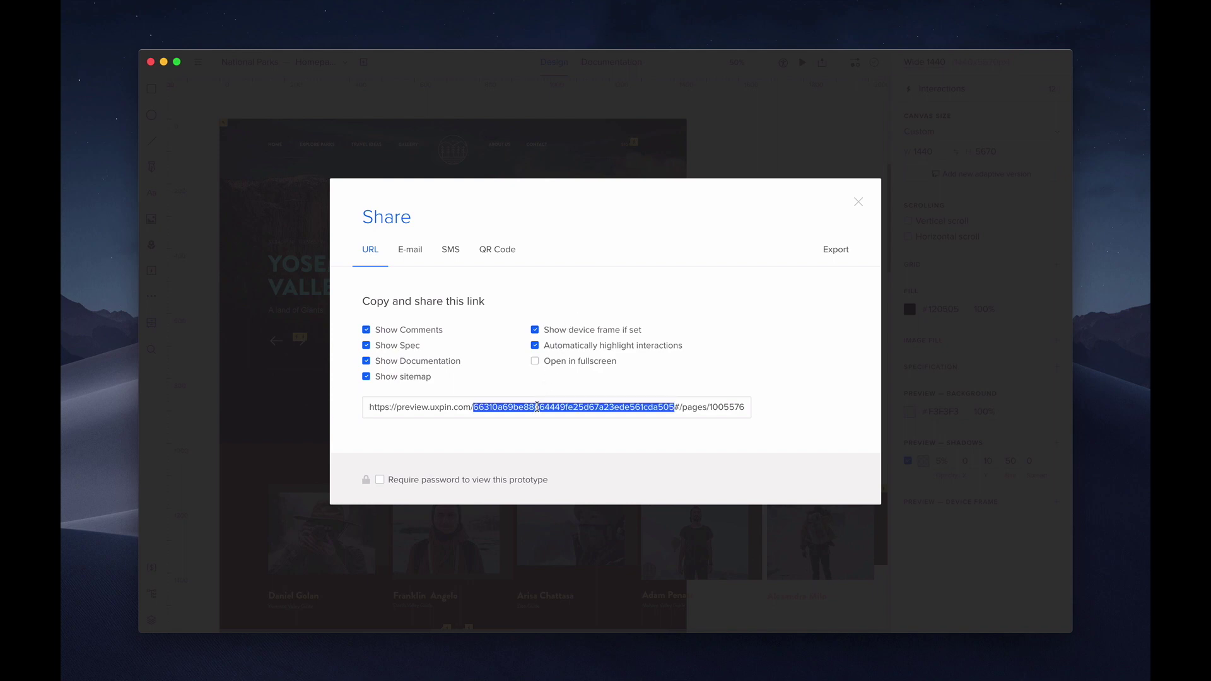
triple_click(537, 406)
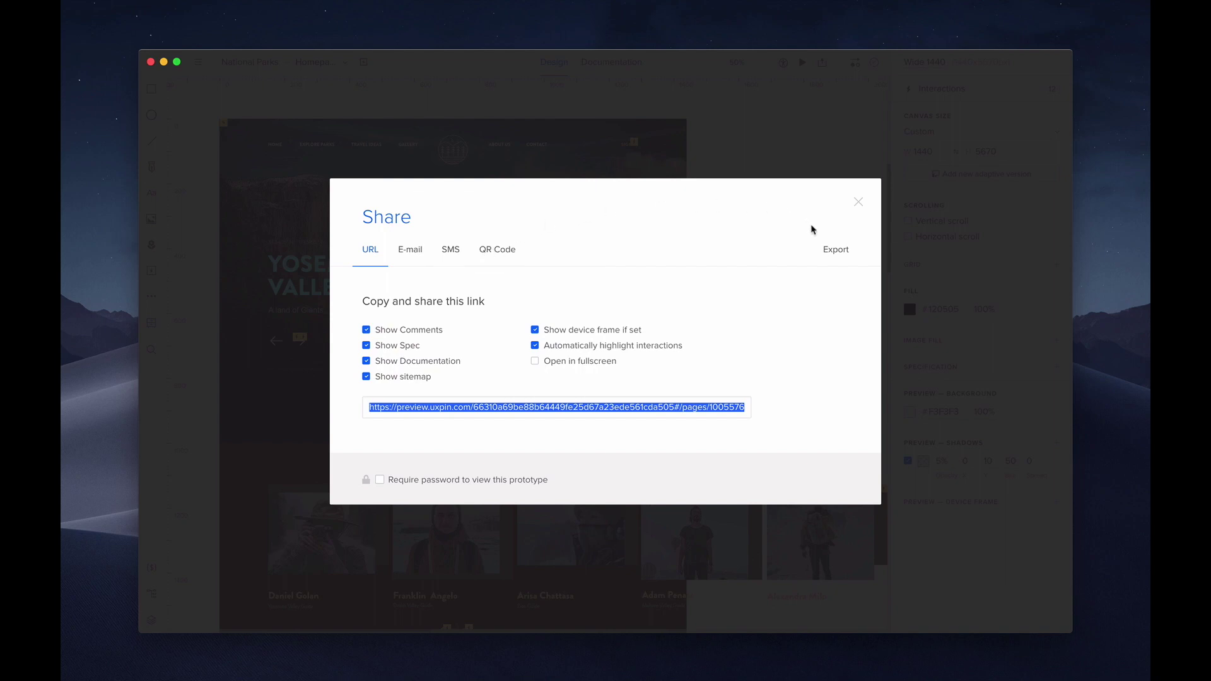
click(830, 248)
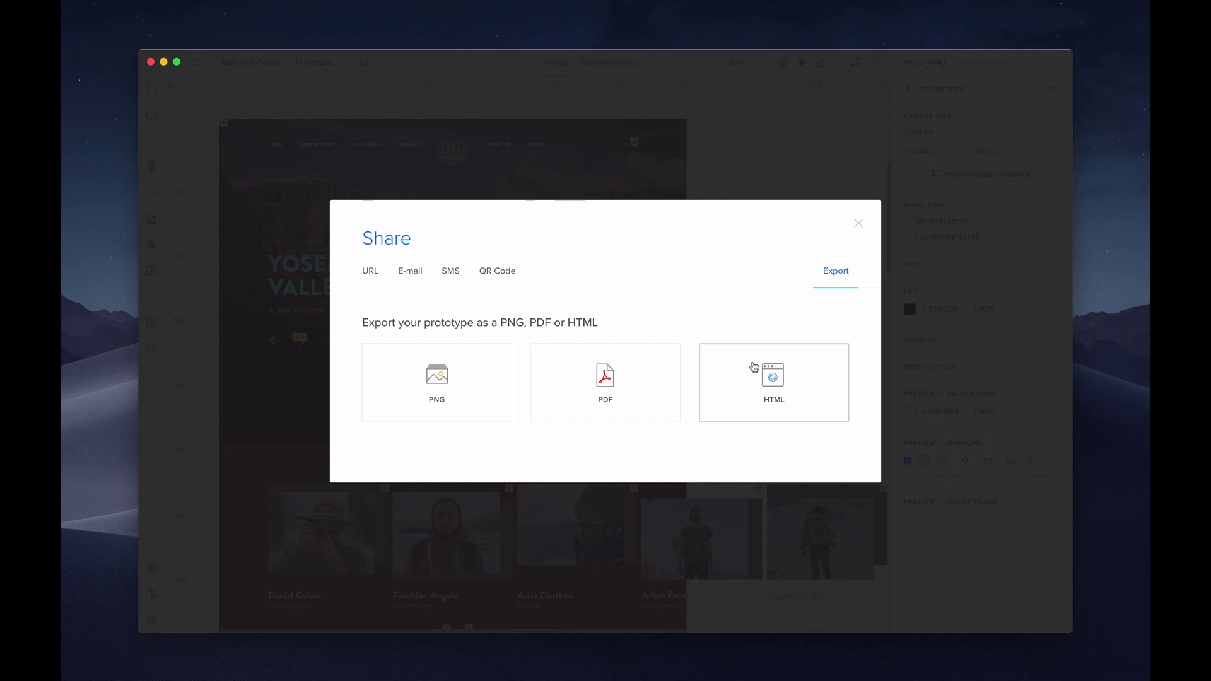
Step: Close Share and save a new iteration 'Design_ready' with all comments copied
click(858, 223)
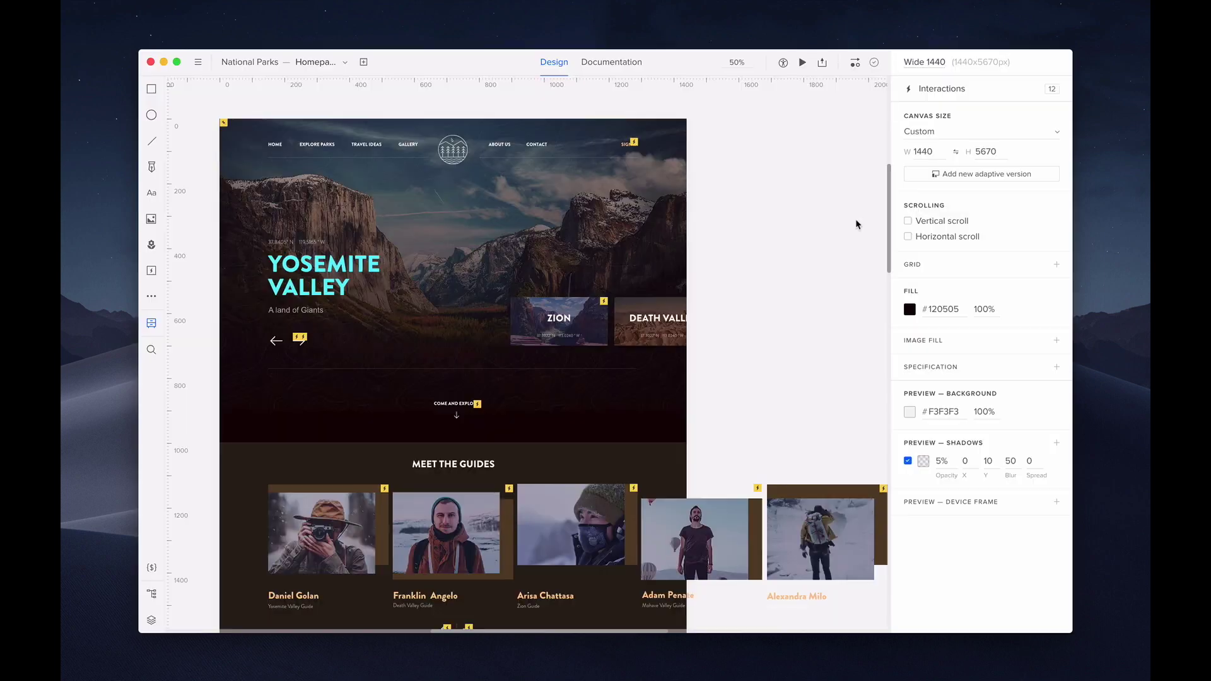
click(853, 63)
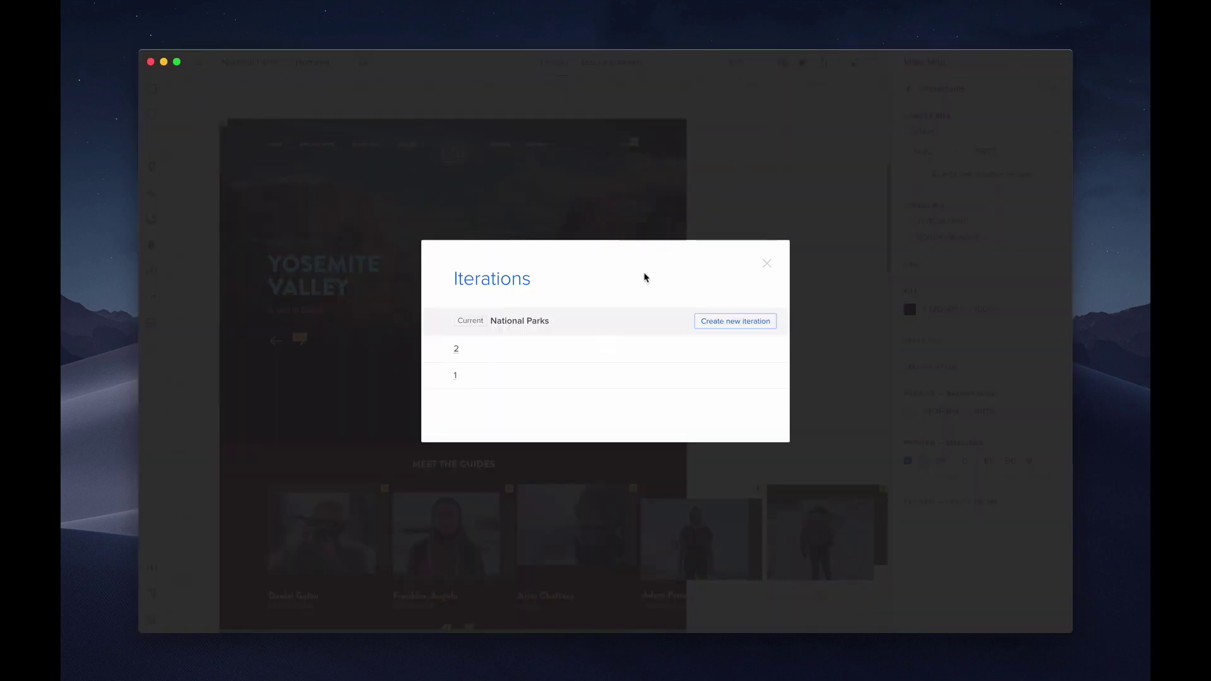
click(743, 322)
text(Desi)
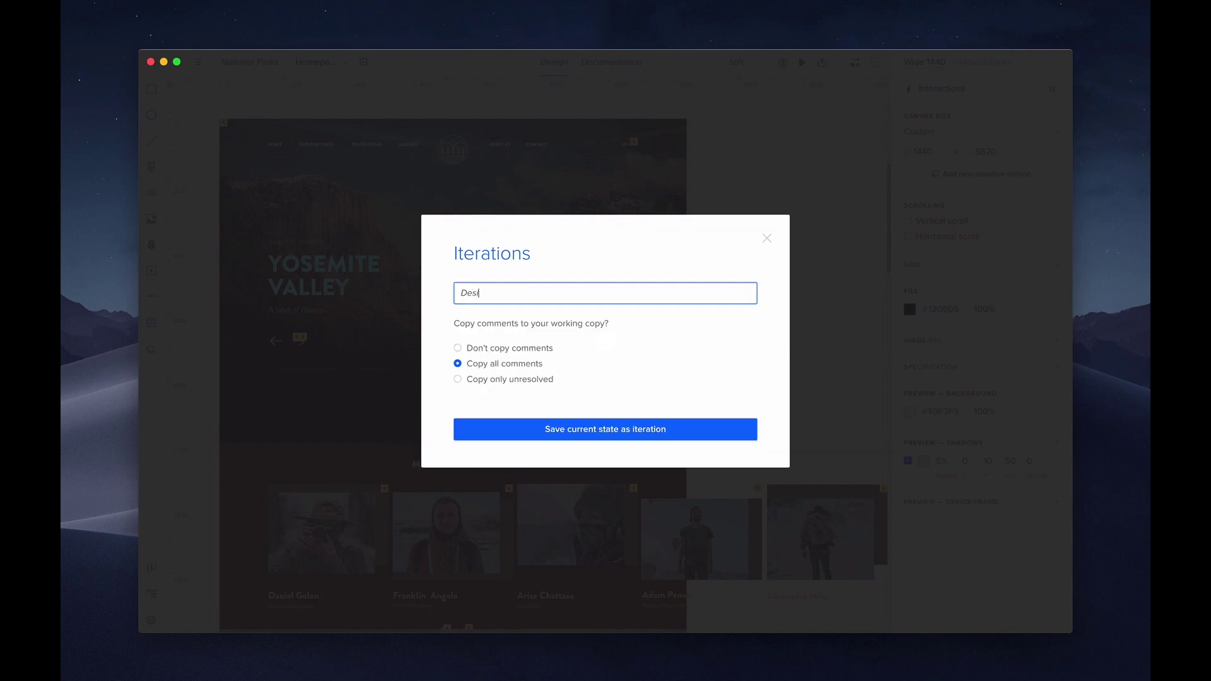
text(gn_ready)
click(691, 435)
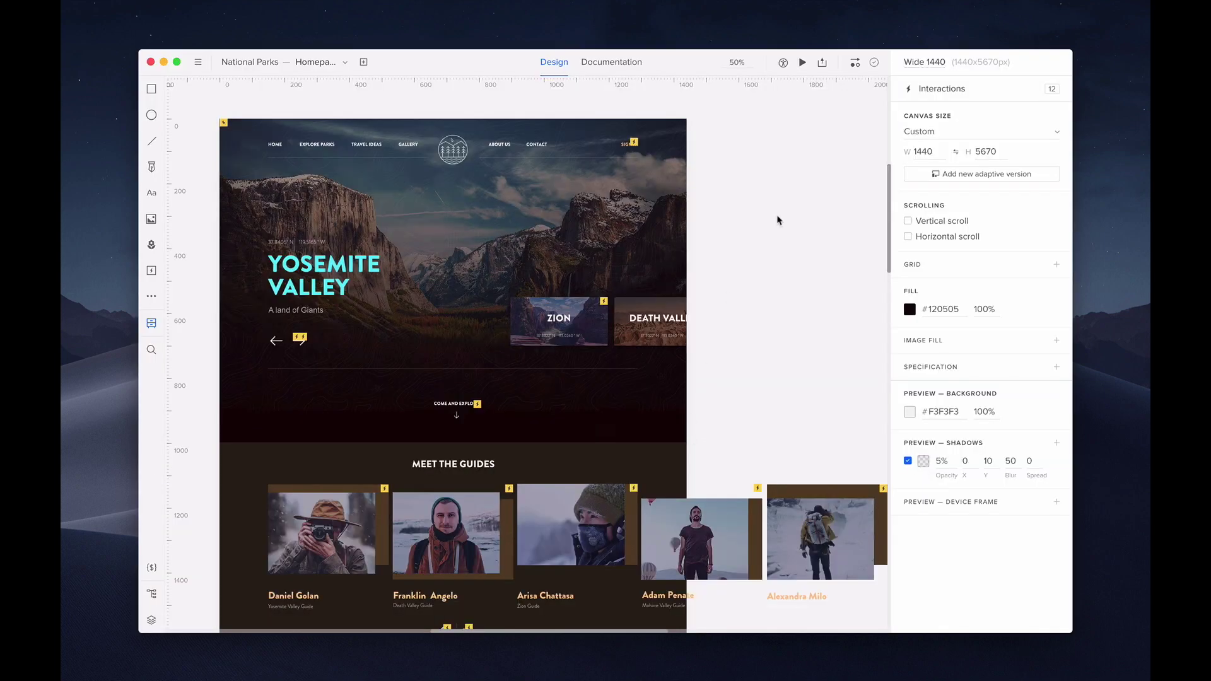
Step: Once the iteration is saved, start editing the Homepage canvas height value
mouse_move(873, 67)
click(994, 149)
Step: Set the canvas height to auto and switch the canvas preset to HD 1920
click(1028, 157)
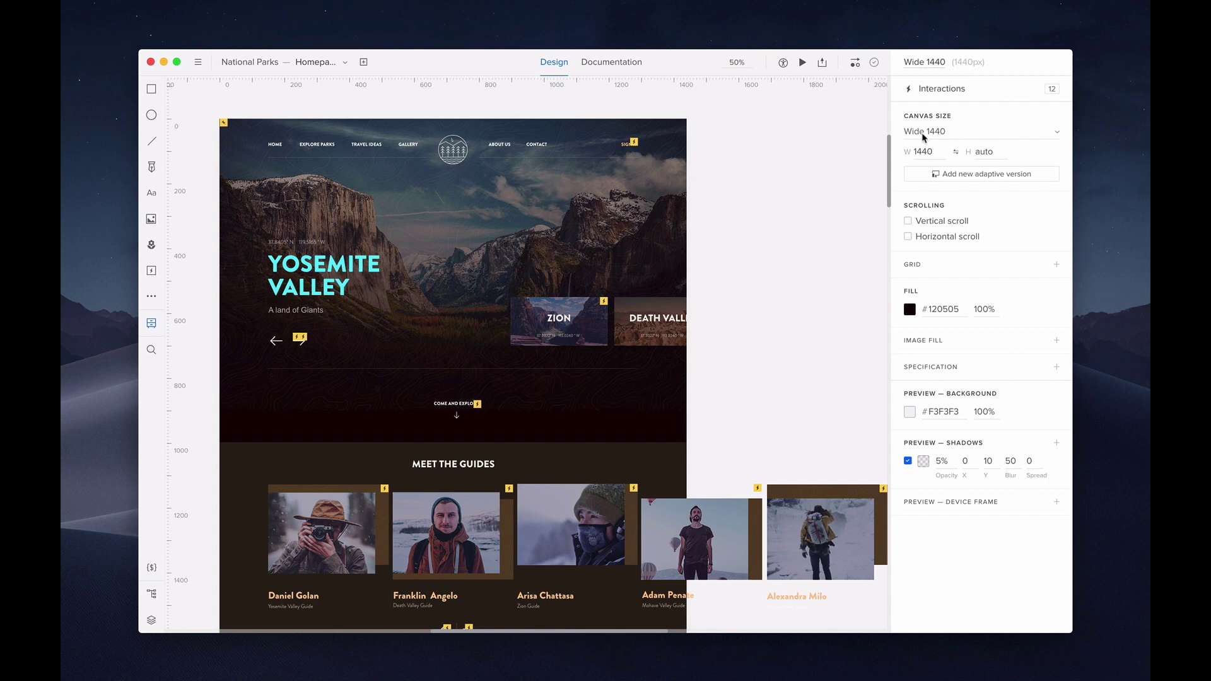
click(664, 195)
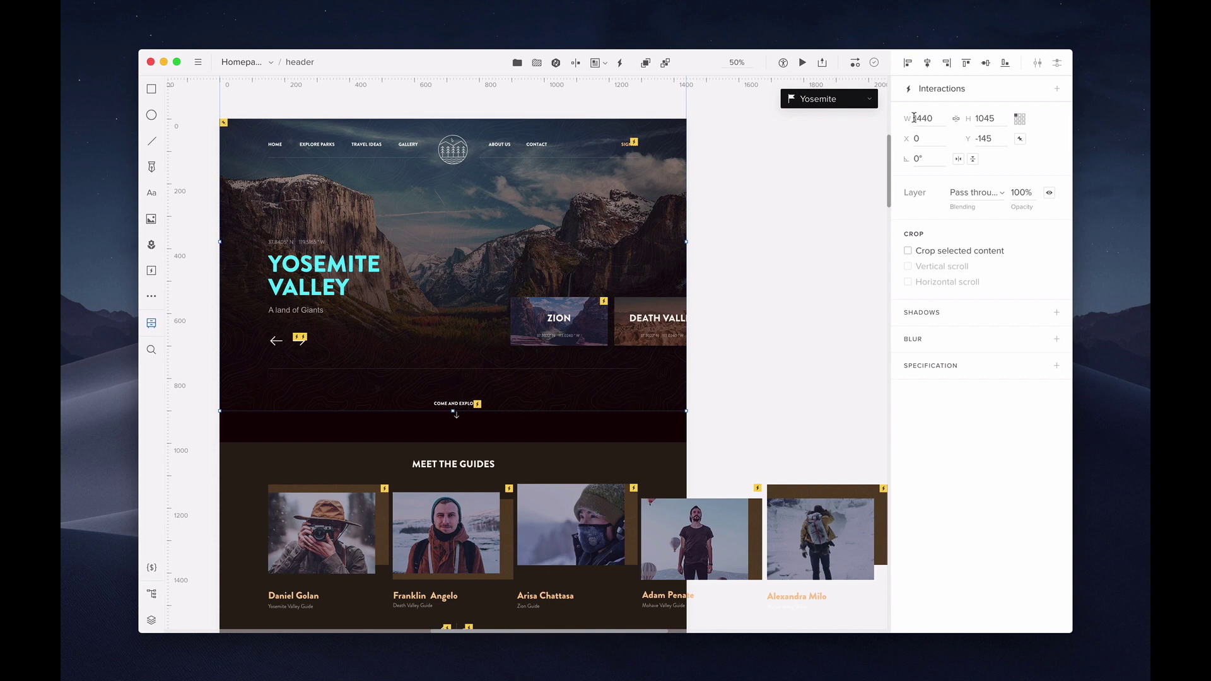
click(843, 152)
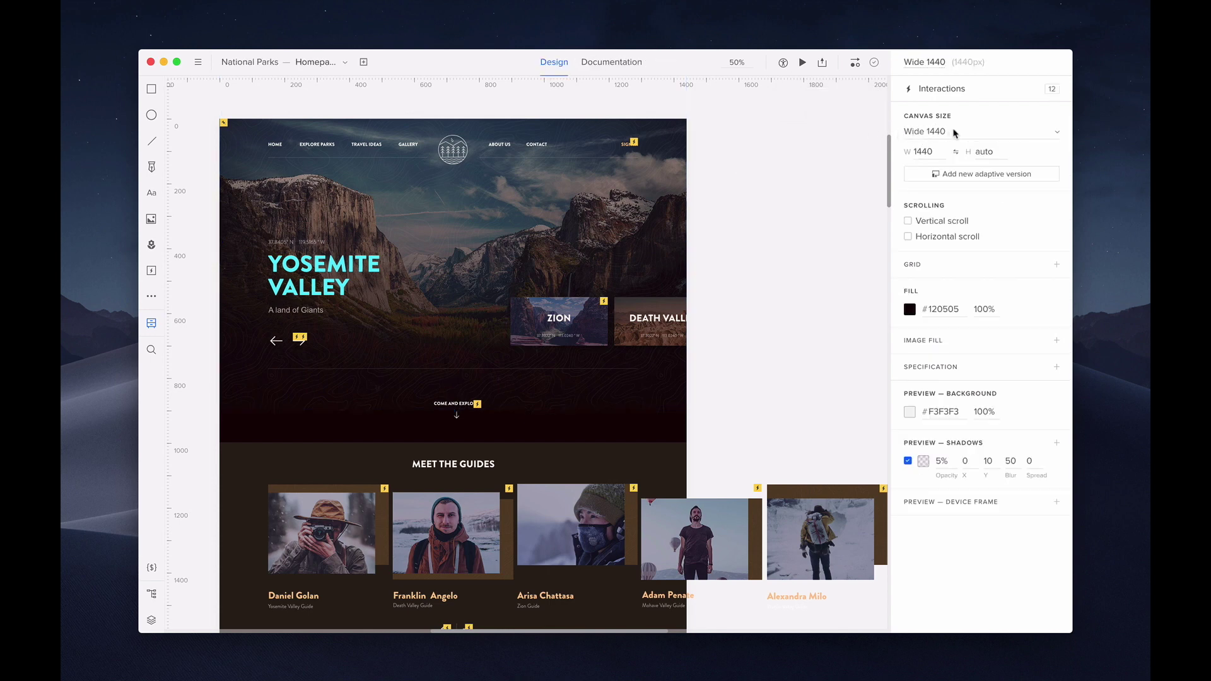
click(955, 132)
click(940, 165)
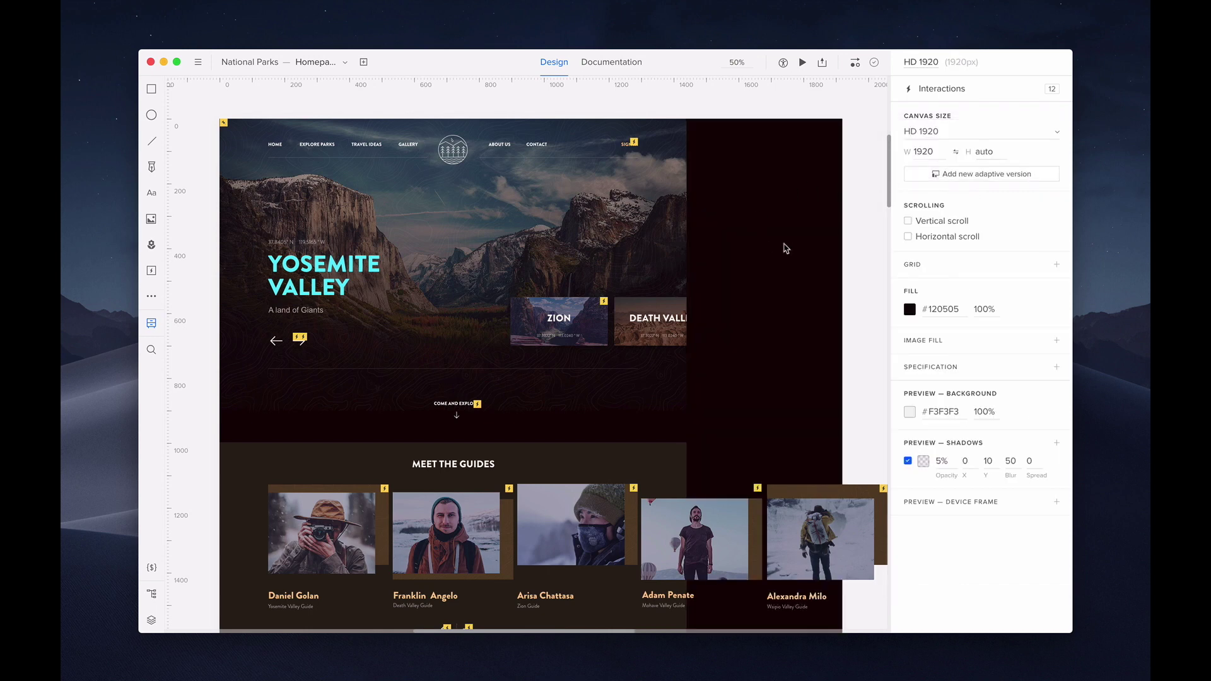
Step: Give the canvas a grey fill and return its size to Wide 1440
click(910, 309)
drag(774, 297, 755, 316)
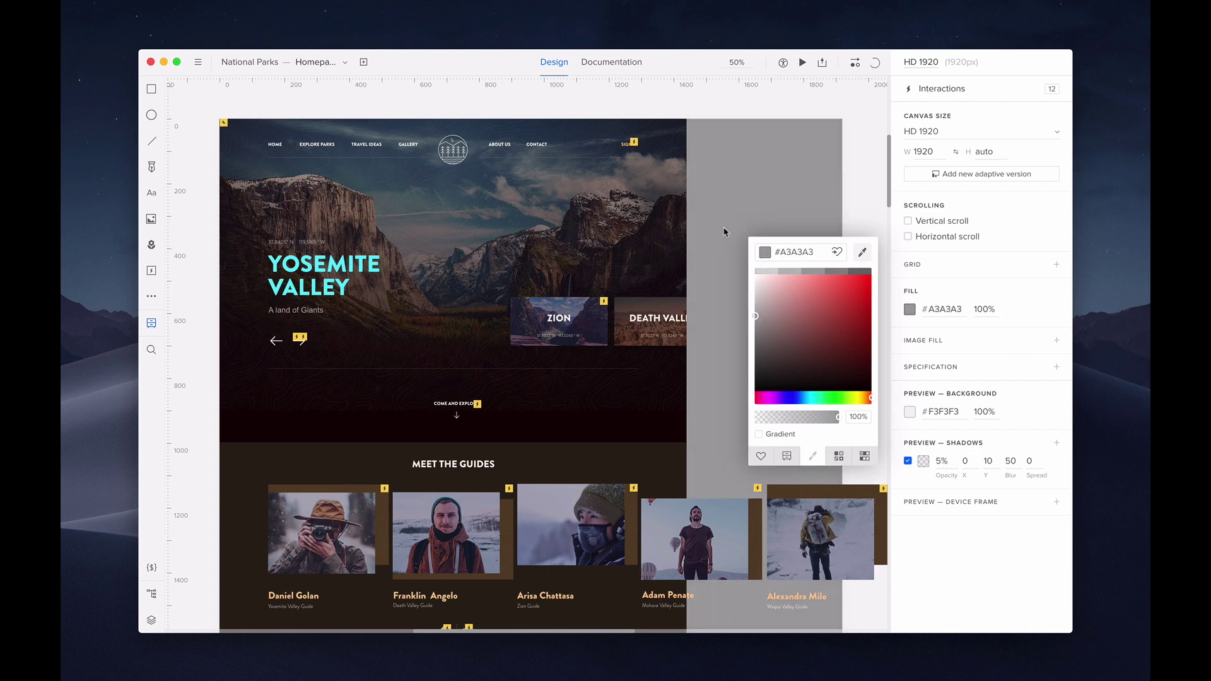
click(724, 232)
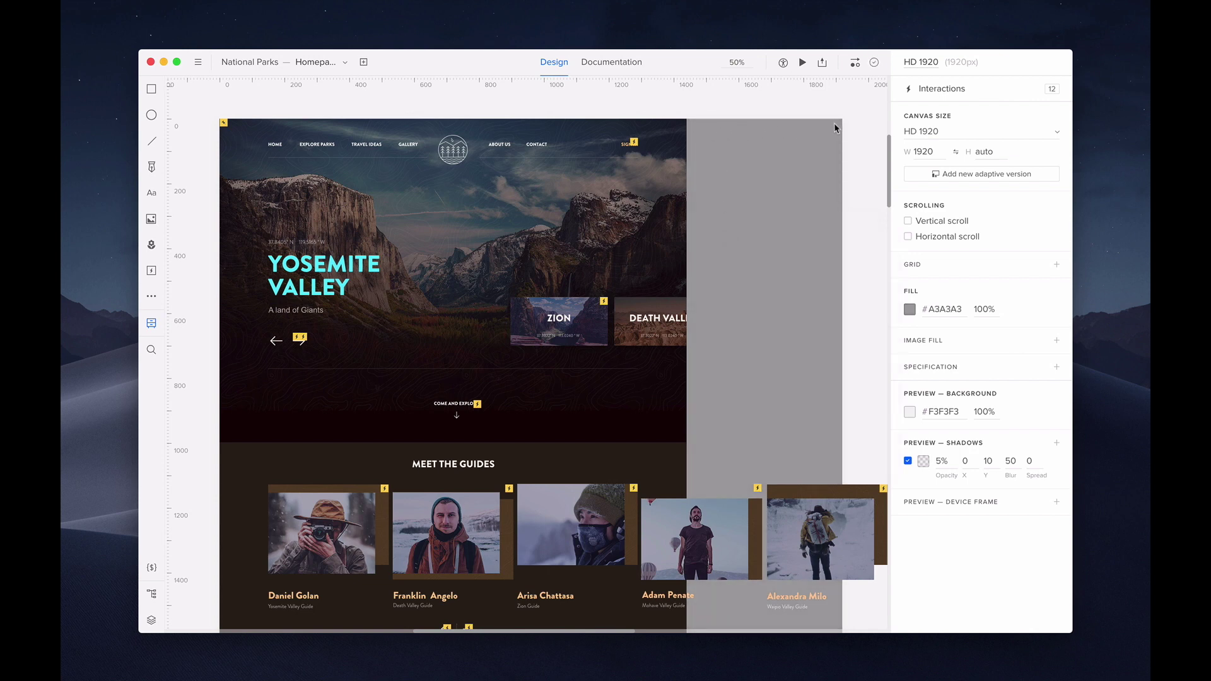
click(927, 134)
click(929, 181)
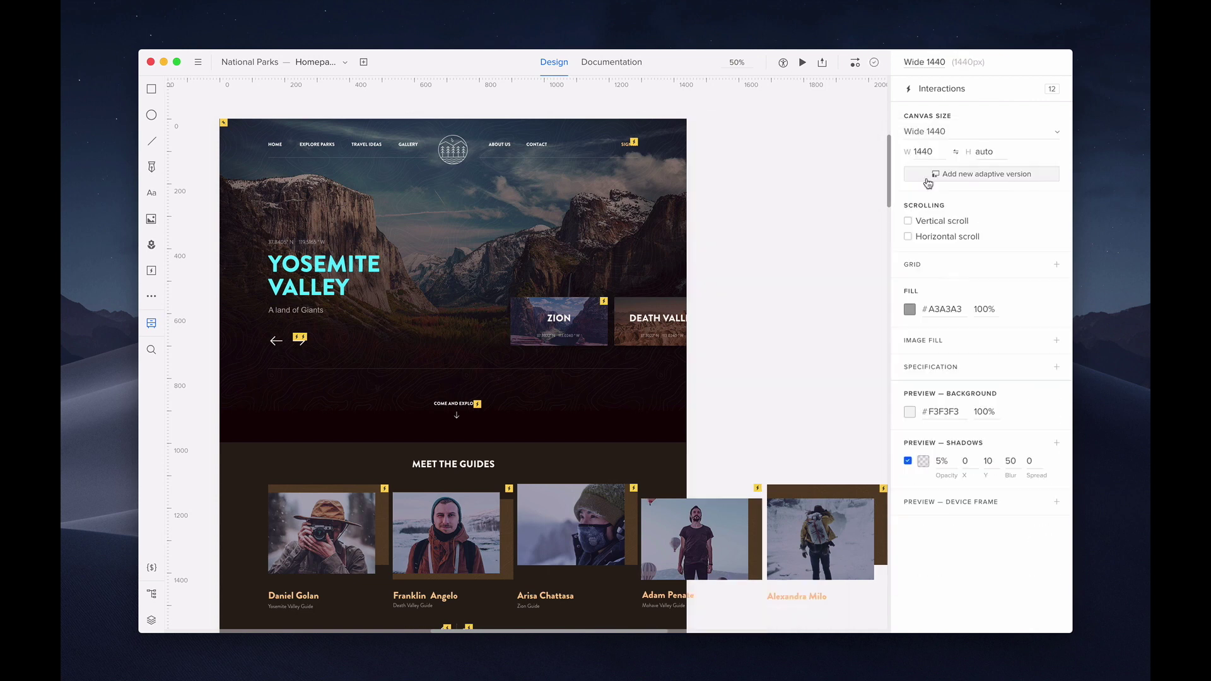
Step: Undo an accidental header move and deselect it to show the canvas settings
click(667, 159)
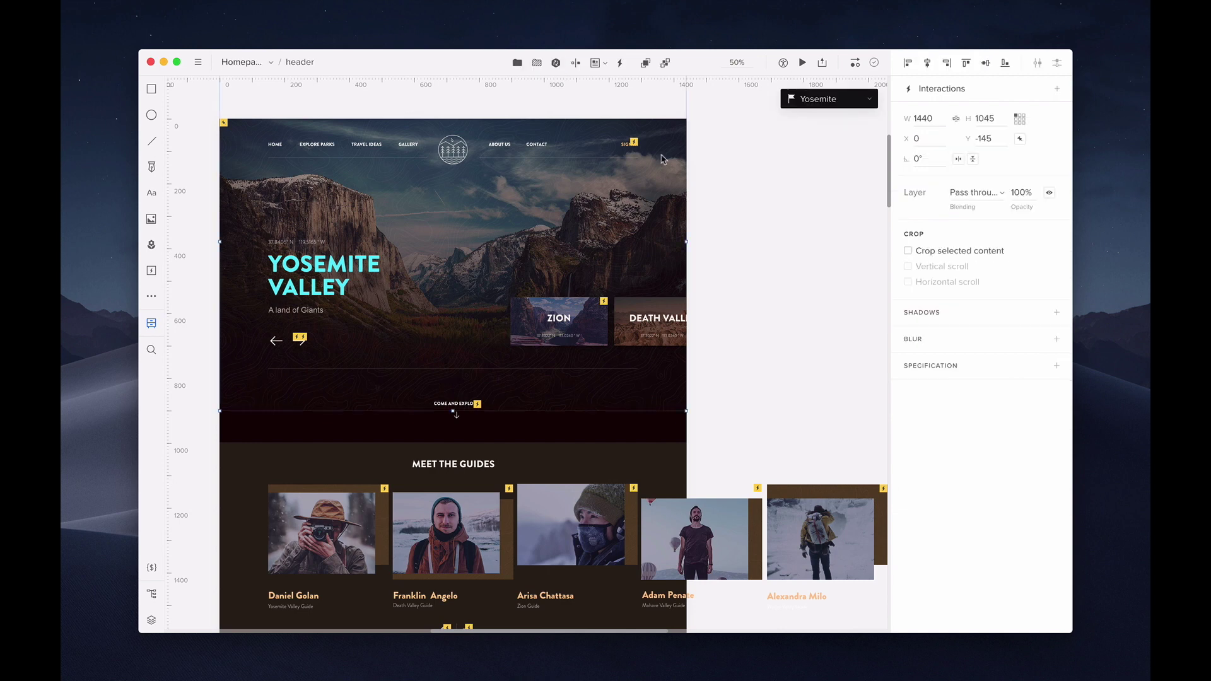
key(super+z)
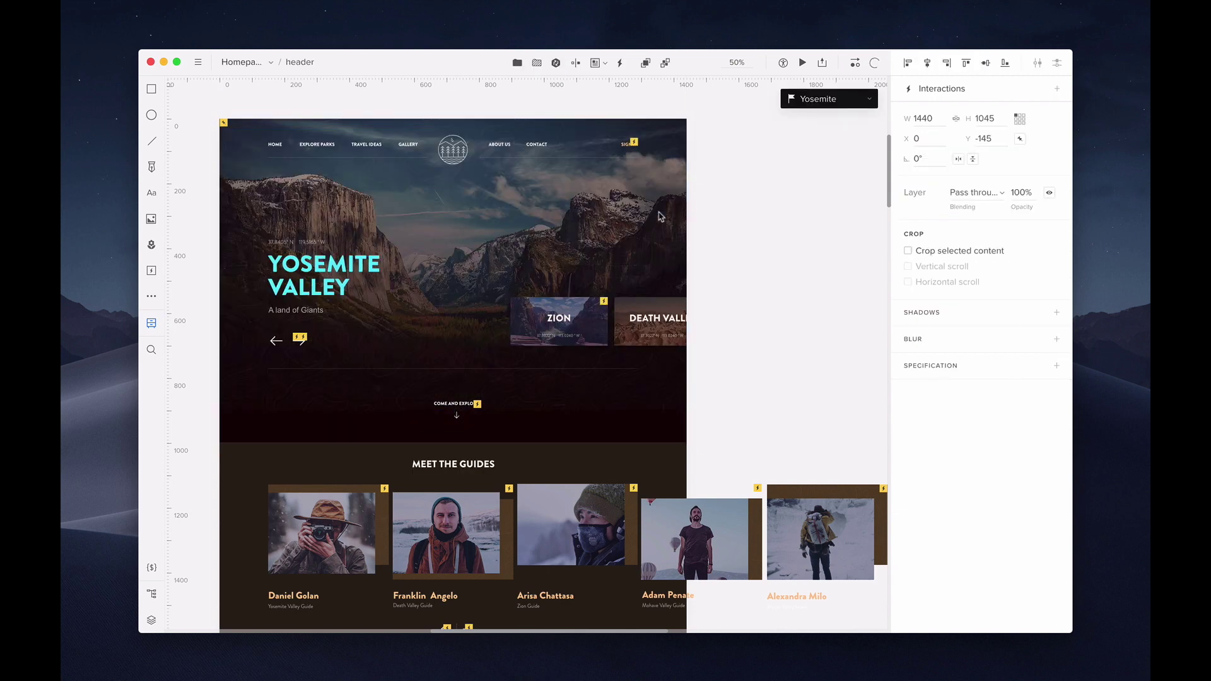
scroll(700, 303, down, 3)
scroll(701, 303, right, 2)
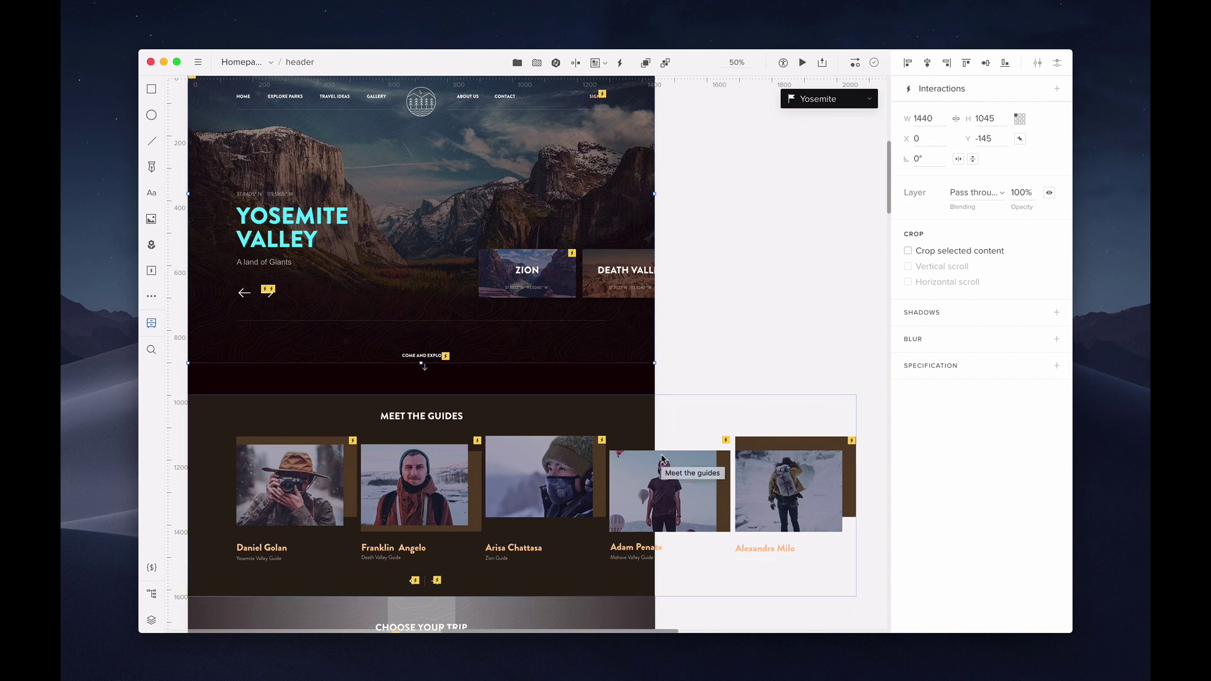
scroll(663, 467, up, 2)
scroll(662, 464, left, 2)
click(733, 367)
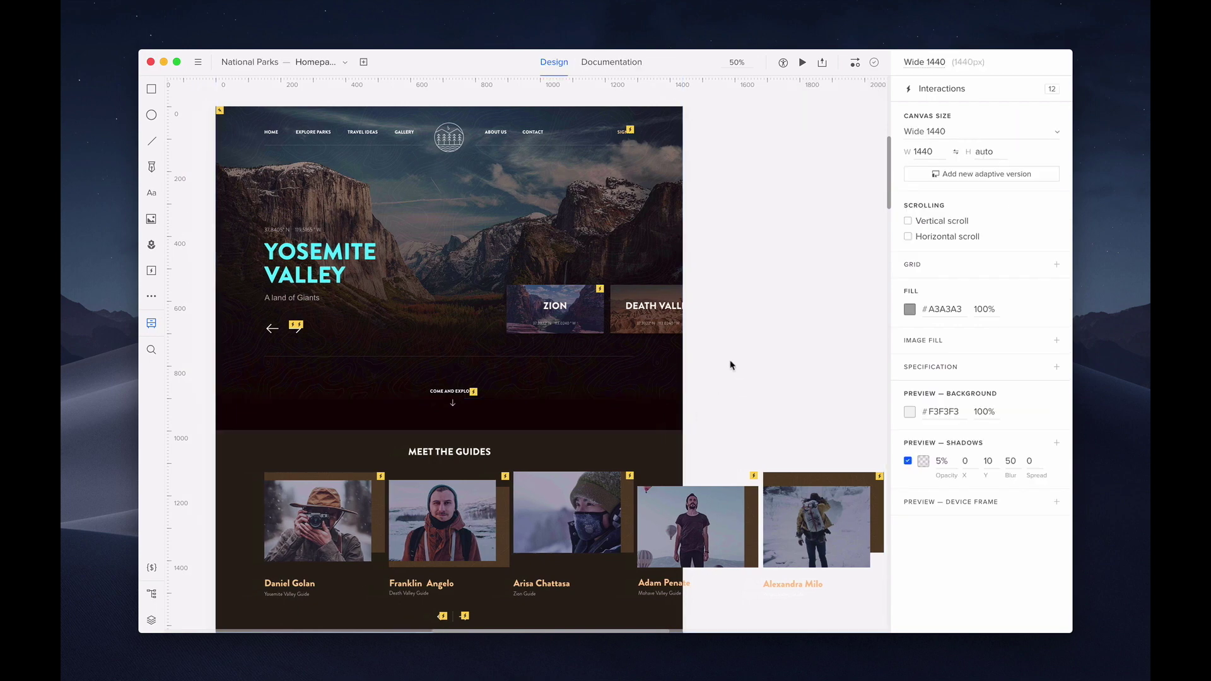
Step: Select the Meet the Guides background layer (1440 × 623, fill #292117)
click(522, 447)
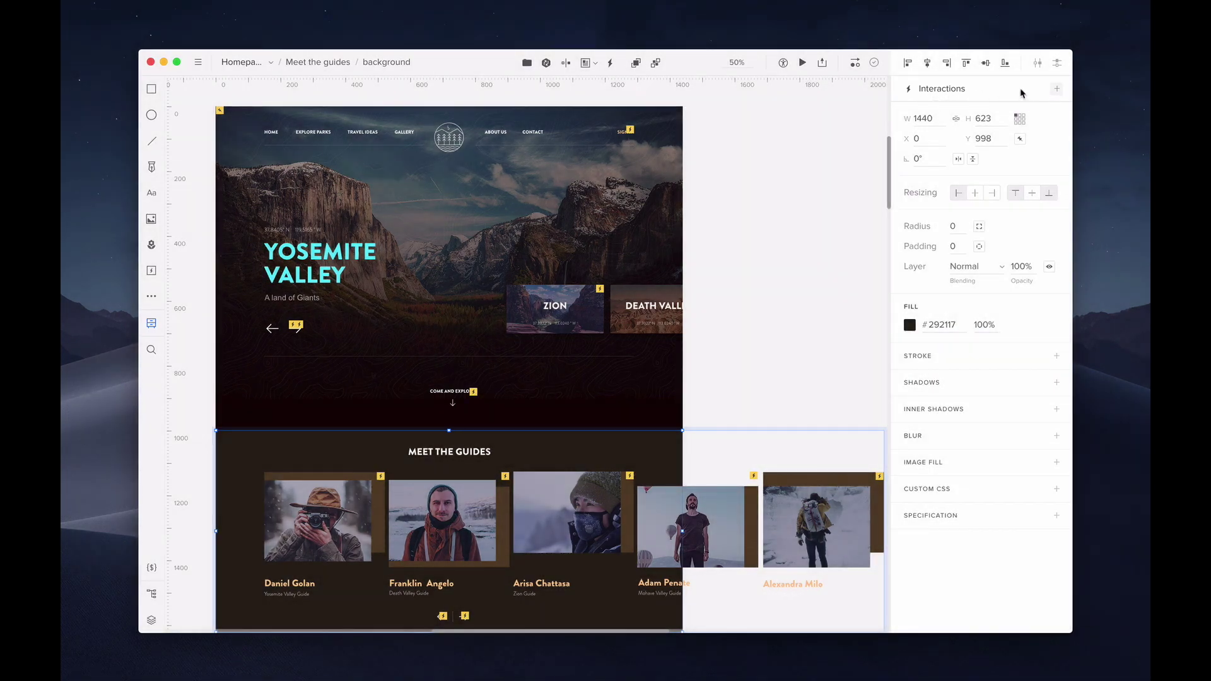
Step: Add a Click (Tap) interaction going to Sign In Modal with Slide fade right animation
click(1055, 90)
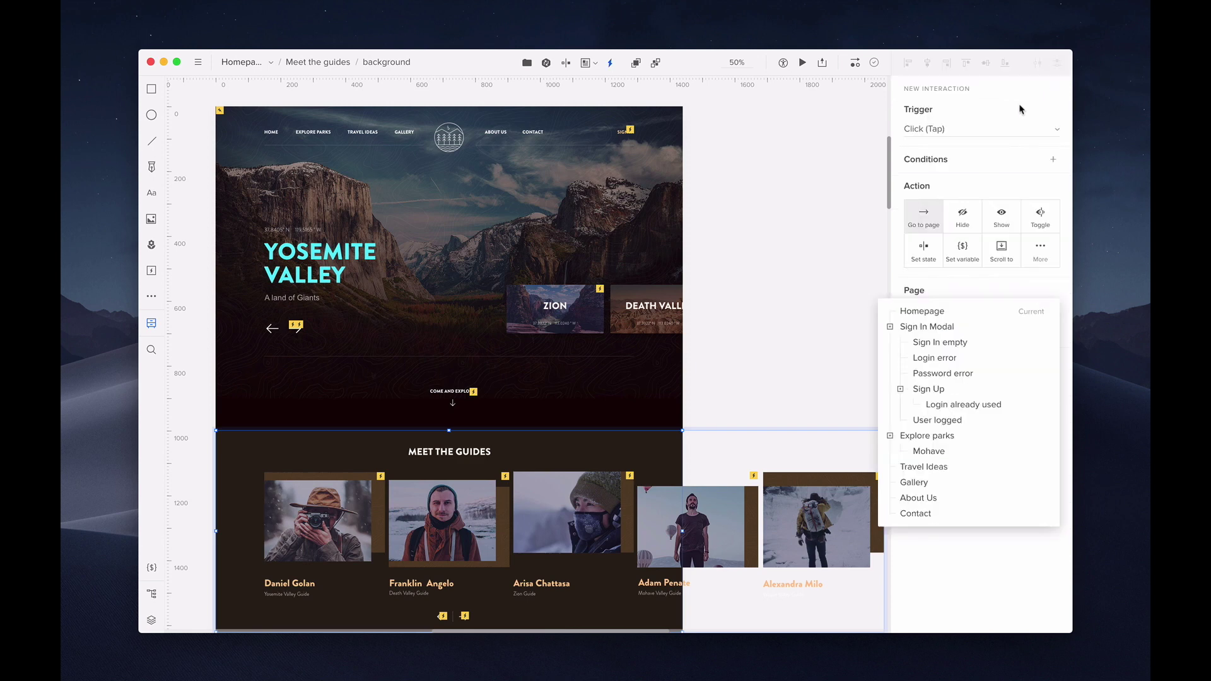
click(979, 131)
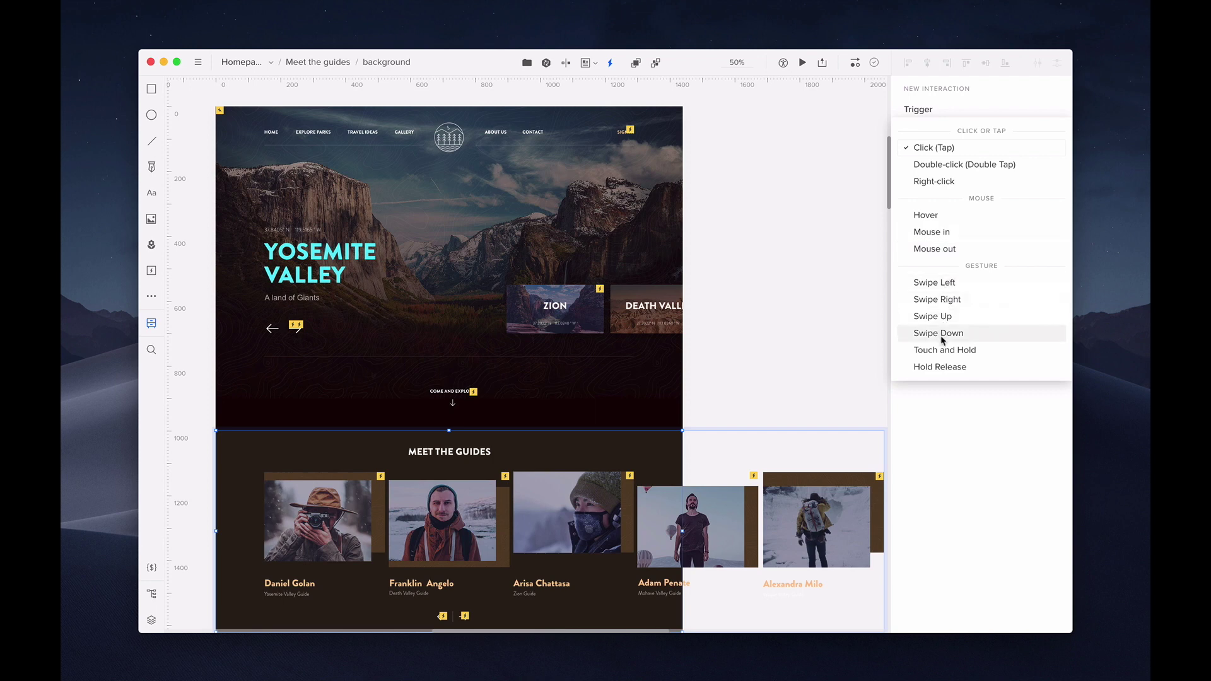
click(954, 149)
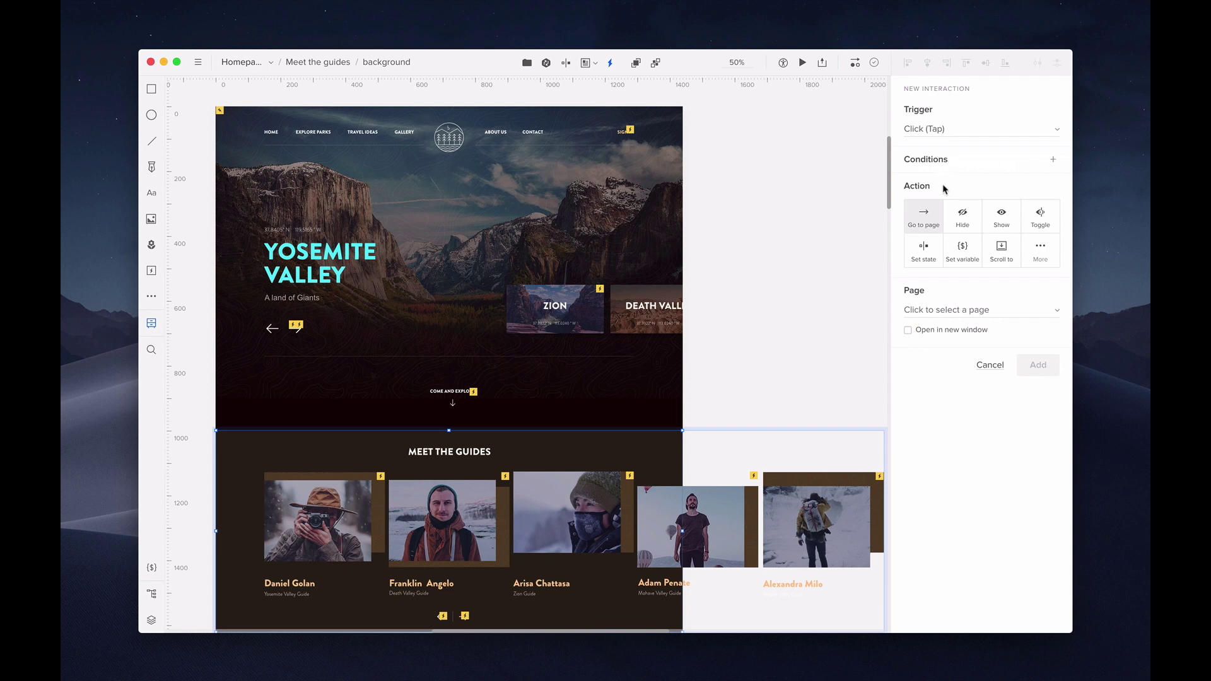
click(1040, 248)
scroll(1011, 309, down, 2)
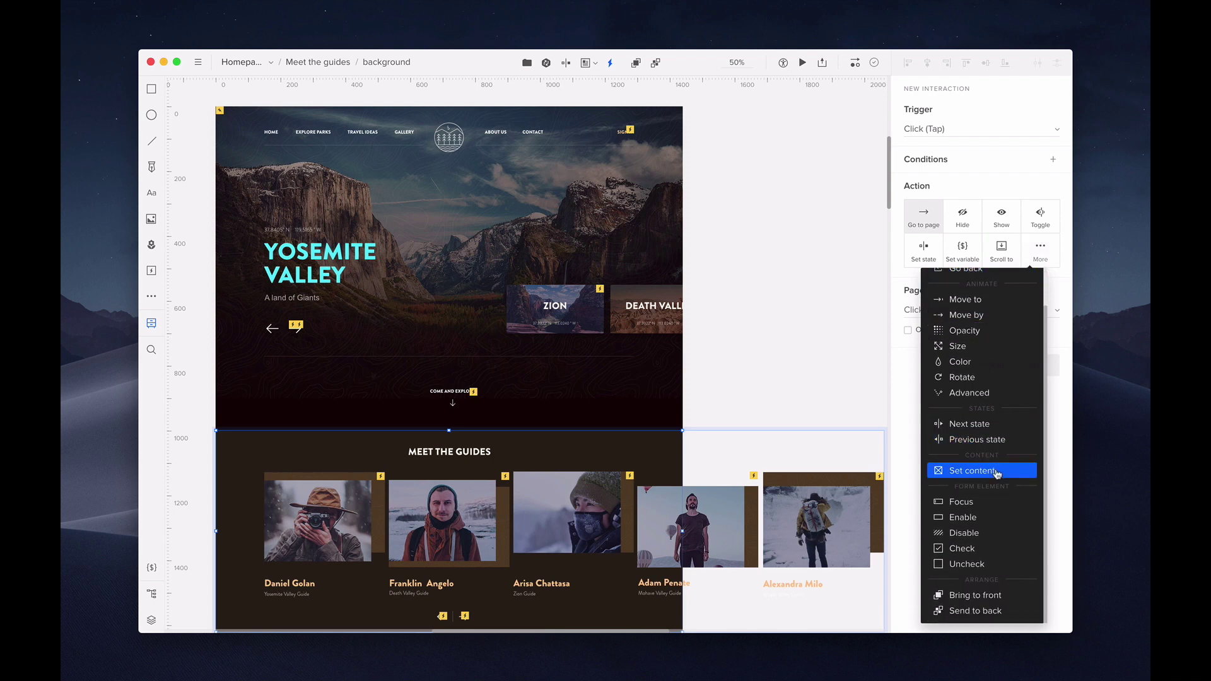
scroll(988, 584, up, 2)
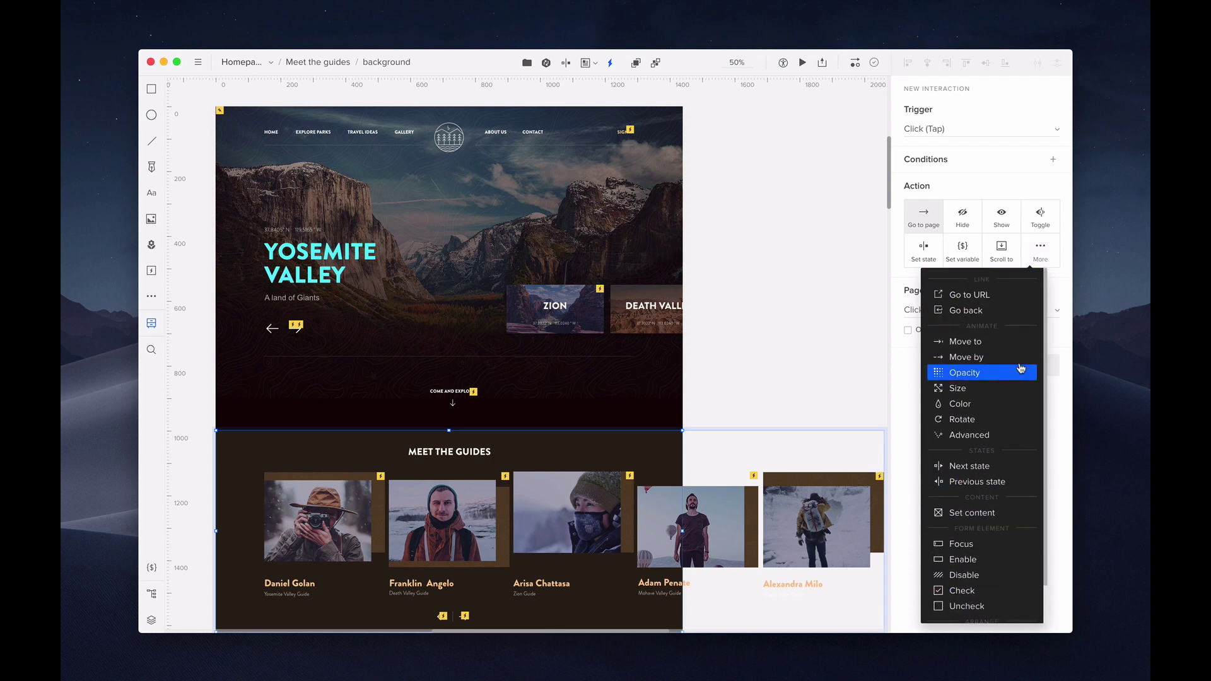
click(934, 215)
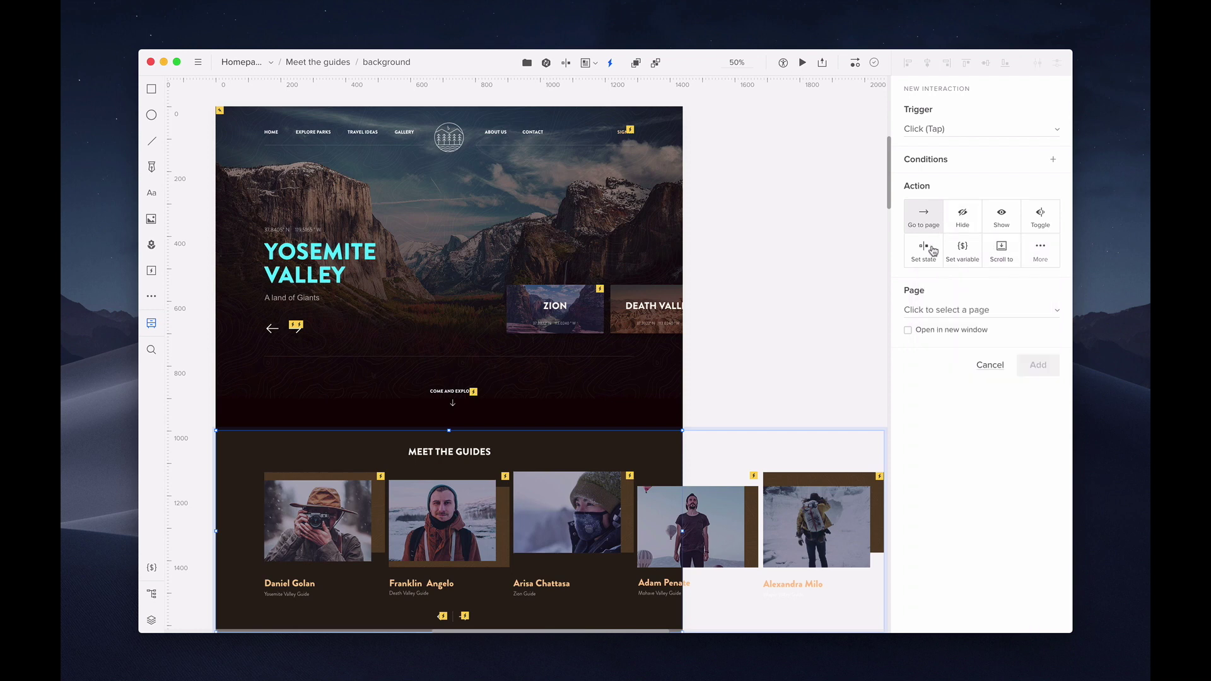
click(943, 311)
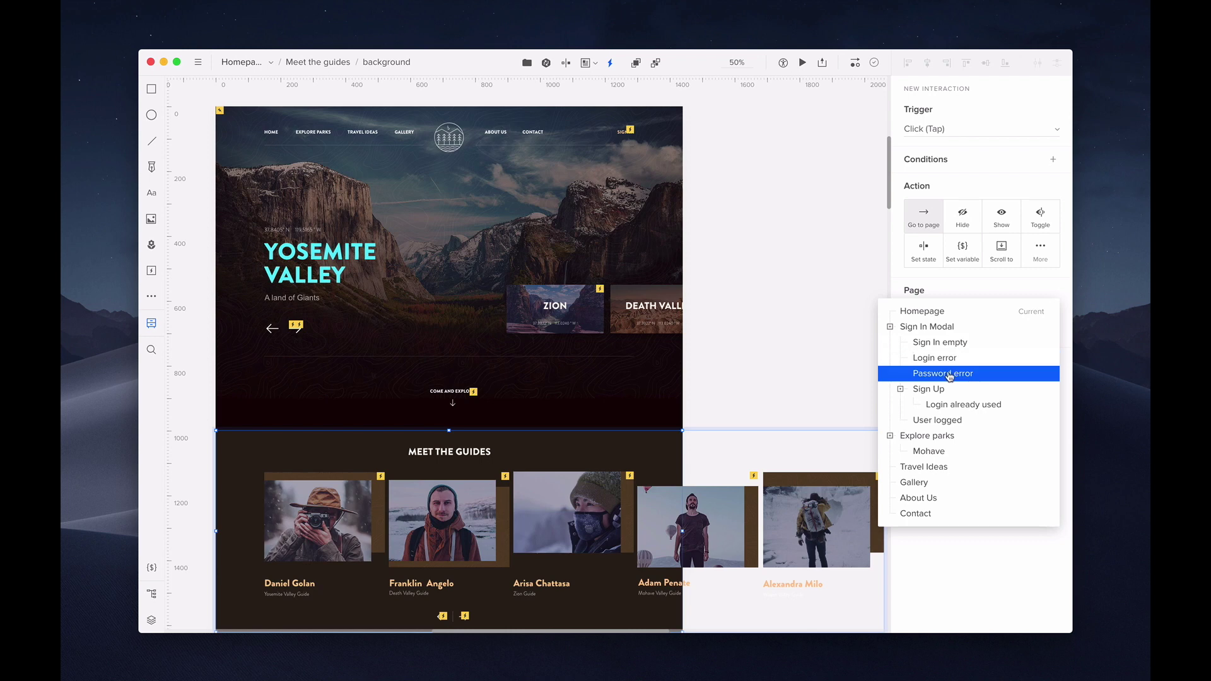
click(943, 328)
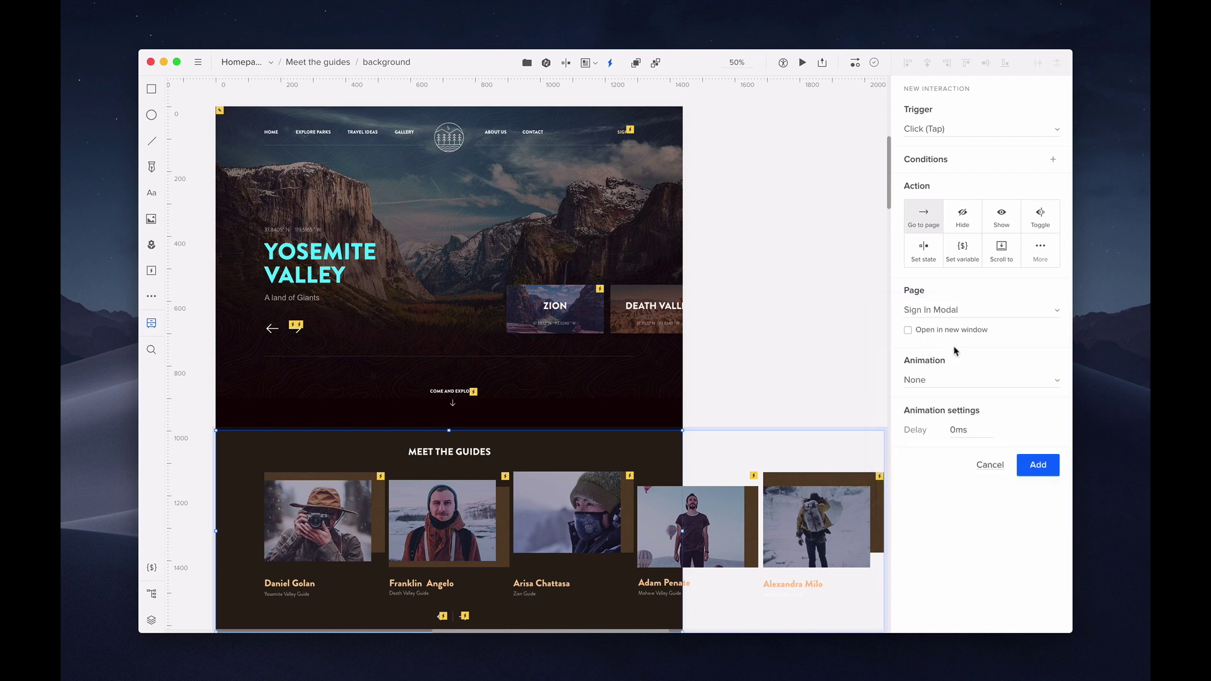
click(973, 381)
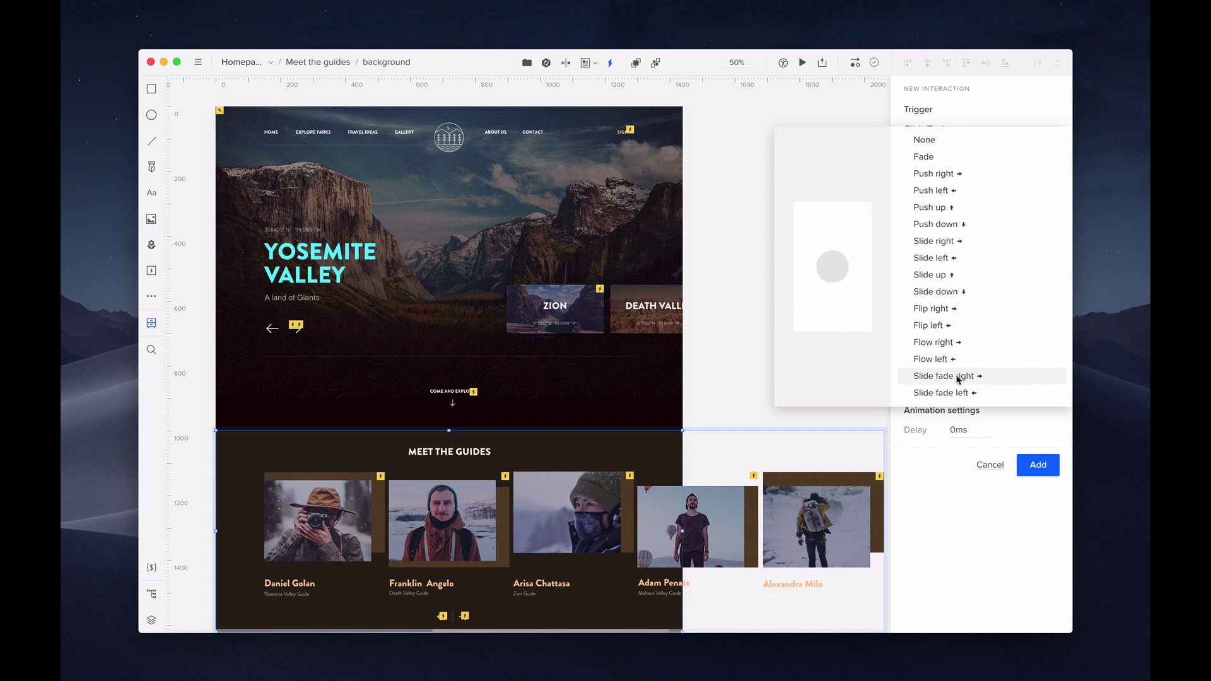
click(957, 378)
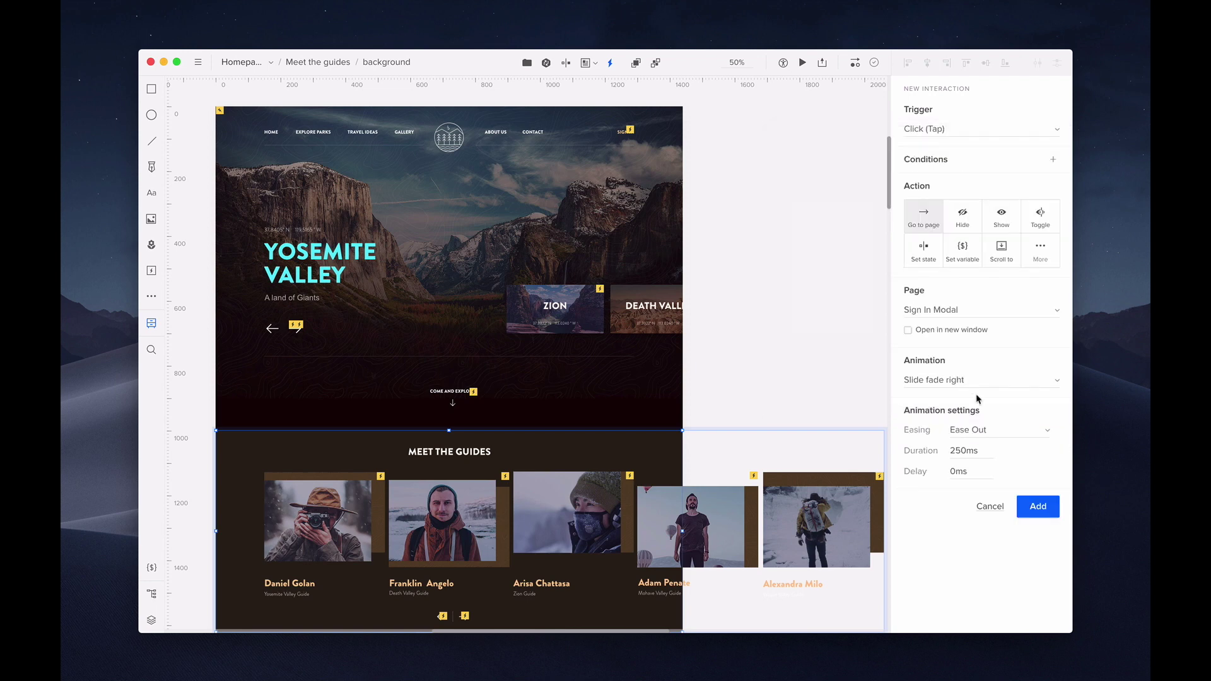
click(1024, 510)
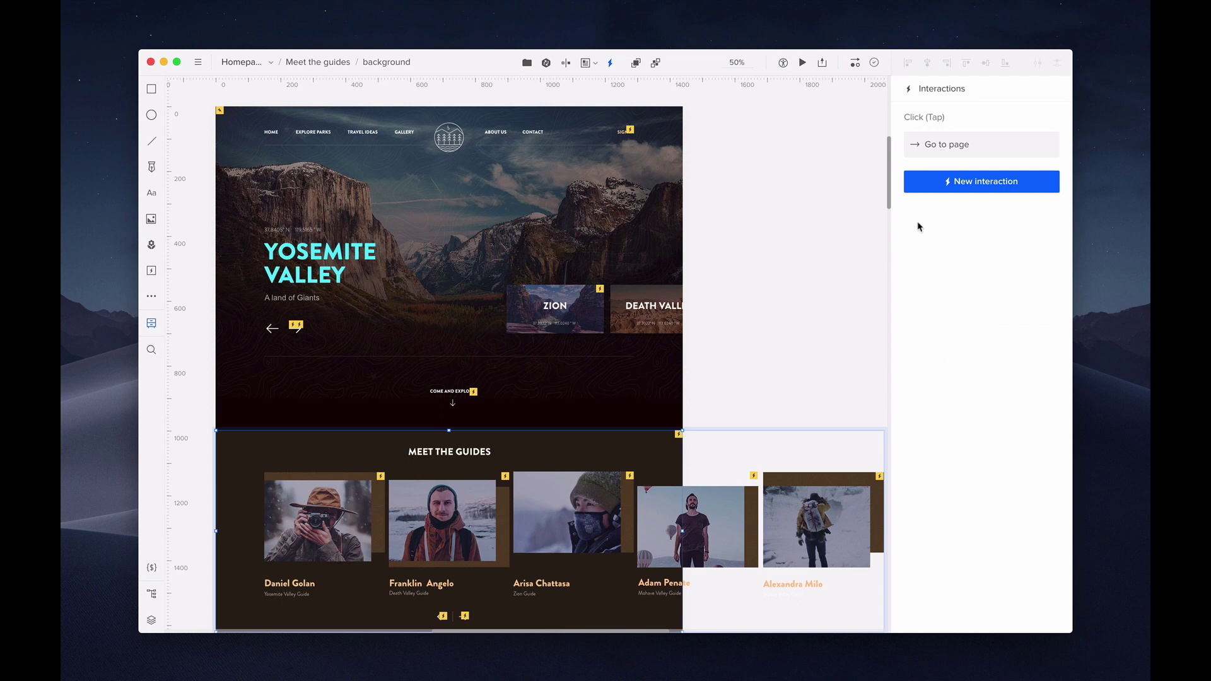
Step: Collapse Interactions to view the background's rotation and left-top resizing properties
click(947, 90)
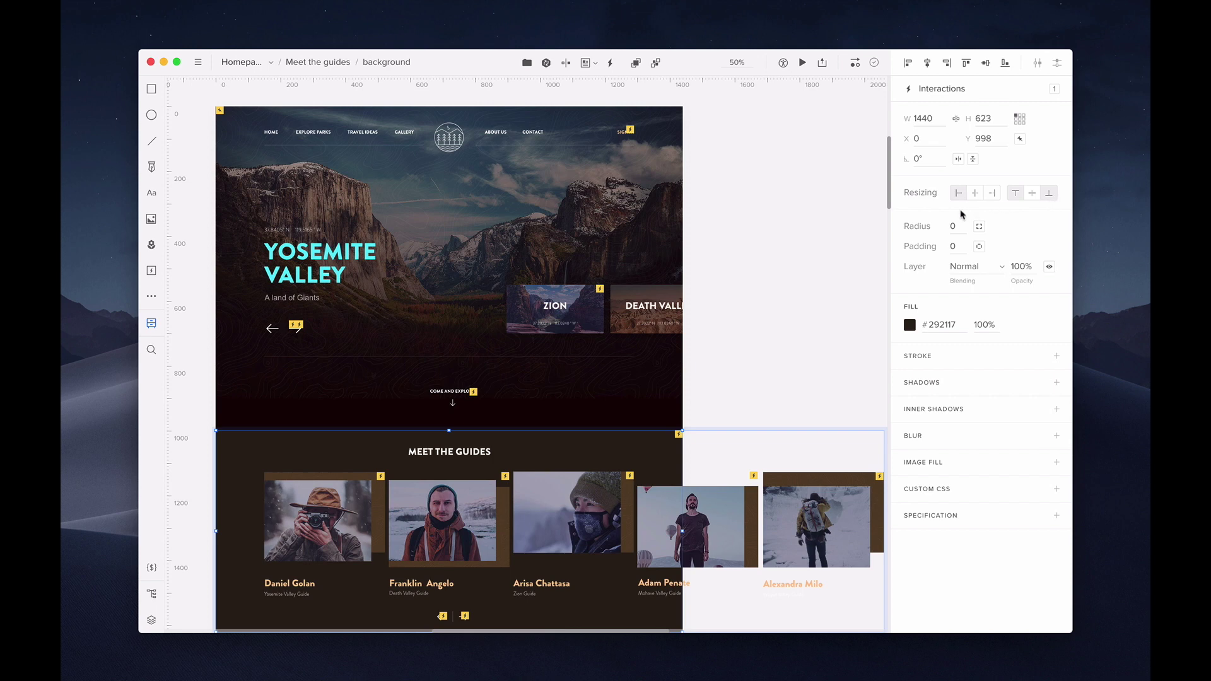
Step: Preview per-corner radius values, then change the background fill to brown #4A3411
click(979, 226)
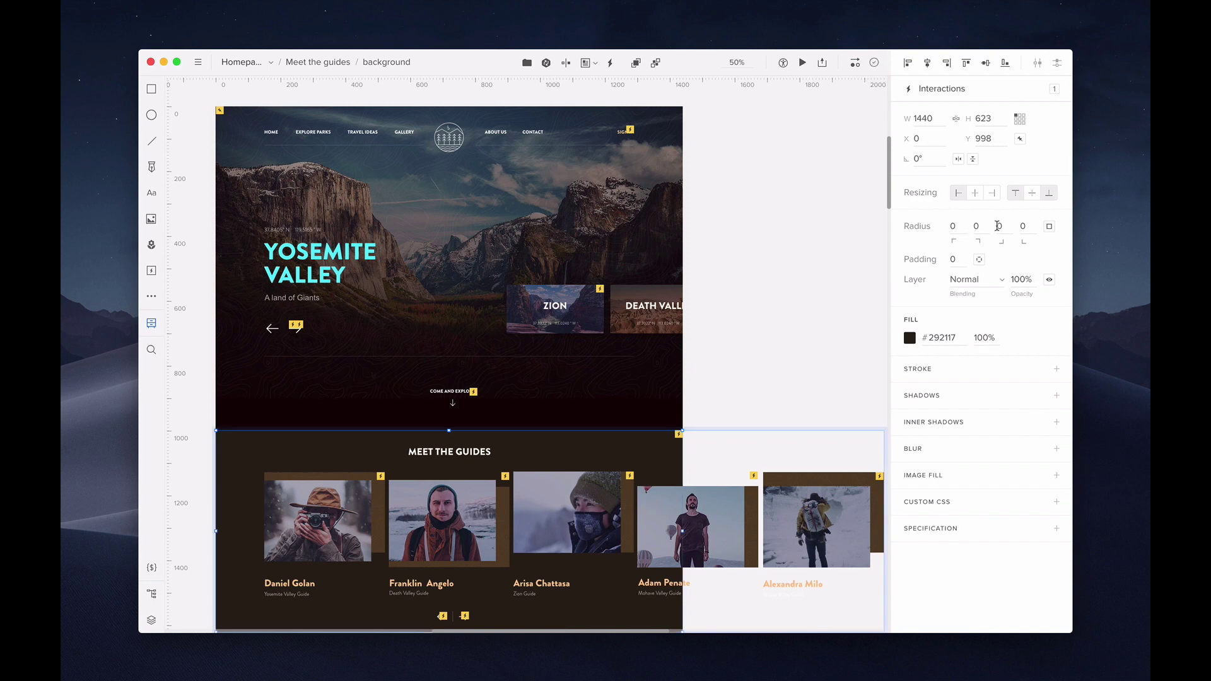
click(1050, 232)
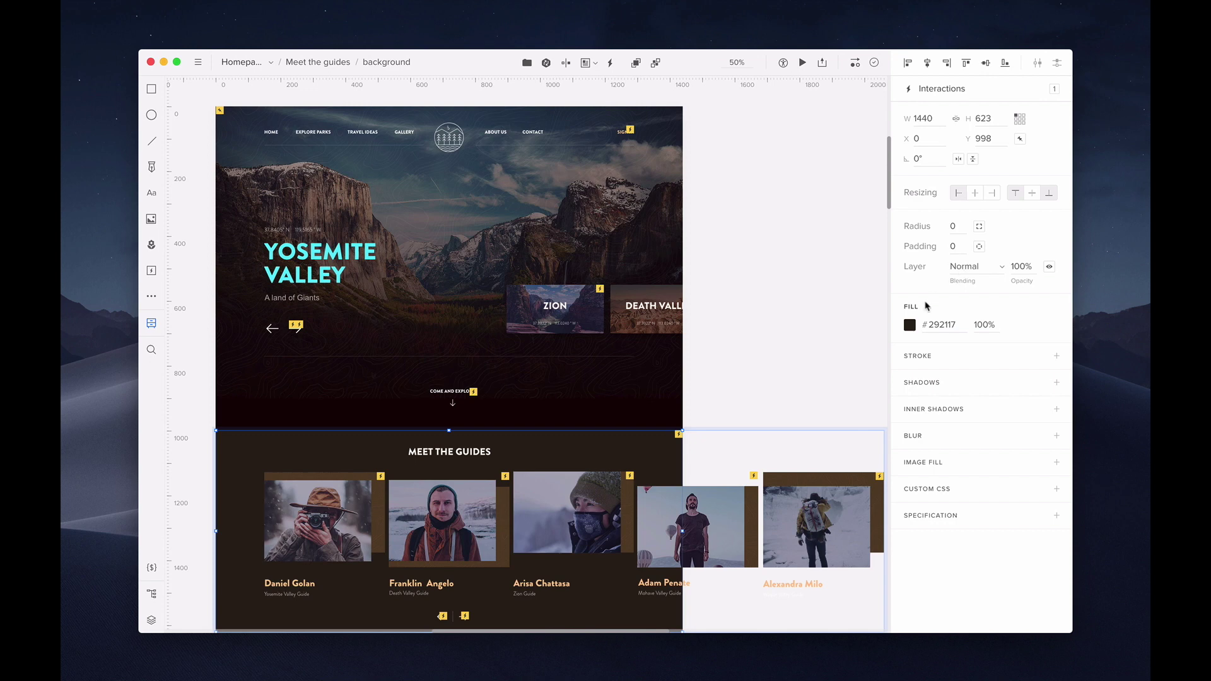
click(909, 325)
click(832, 364)
drag(832, 367, 845, 372)
click(918, 358)
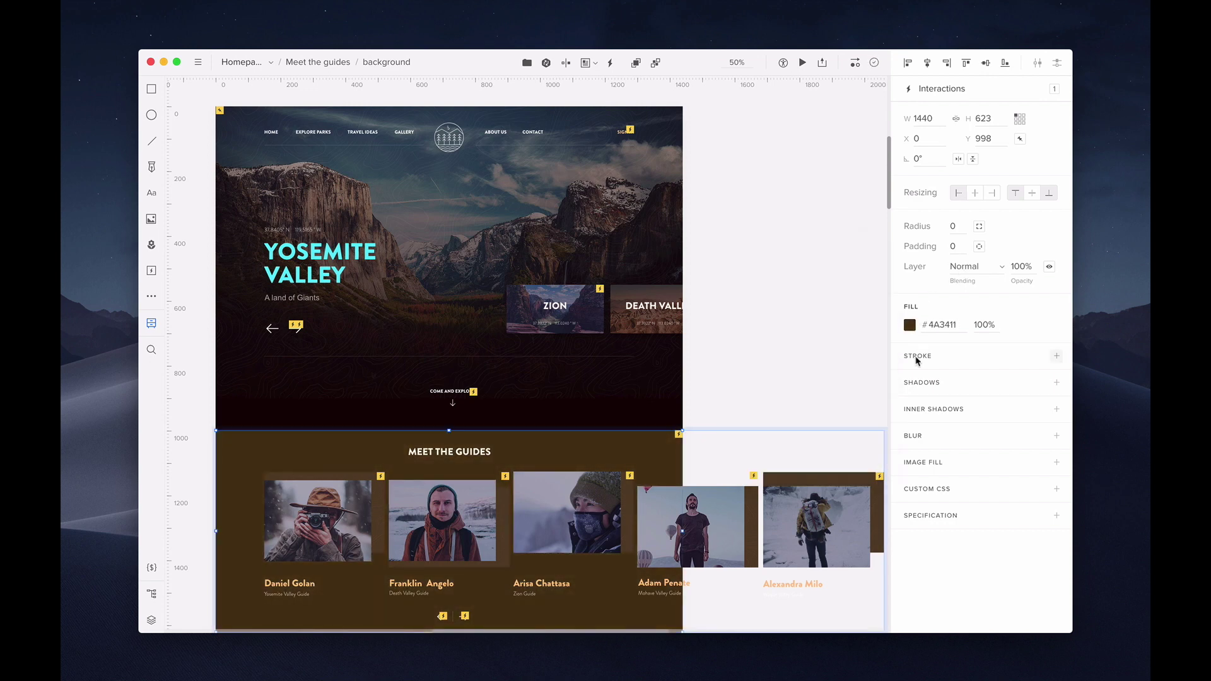
Step: Add a stroke with width 10 to the background, then remove it
click(918, 357)
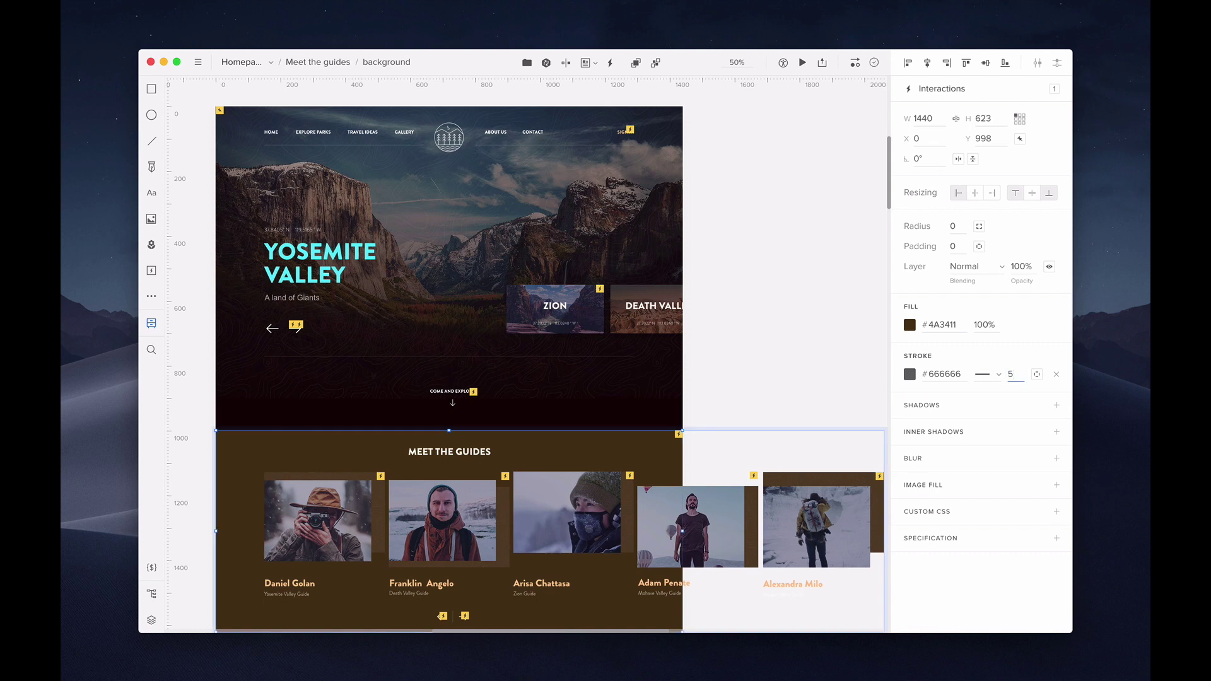
key(BackSpace)
text(10)
key(Return)
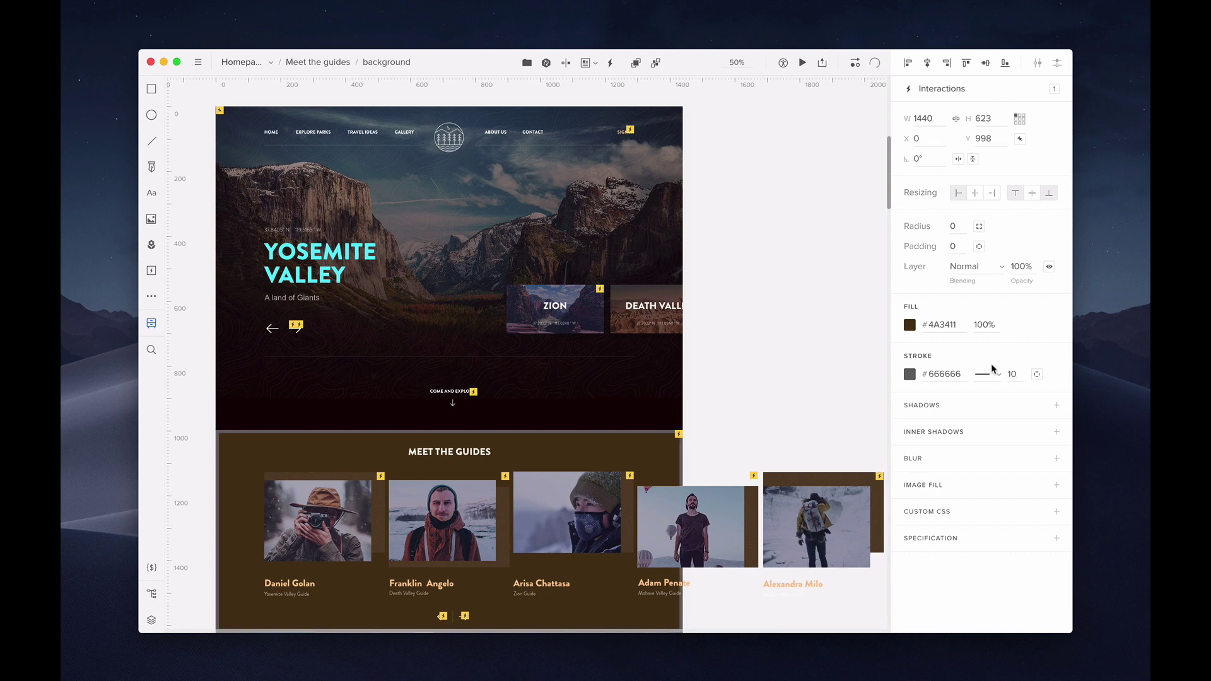
click(1055, 375)
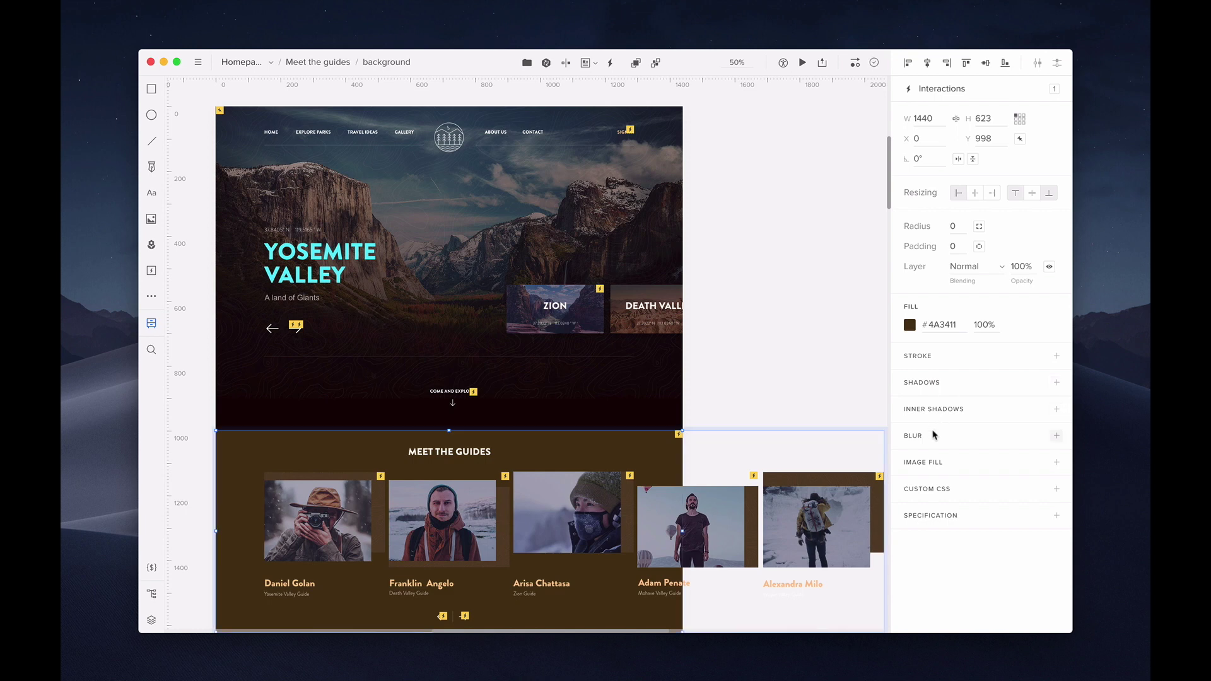
click(938, 487)
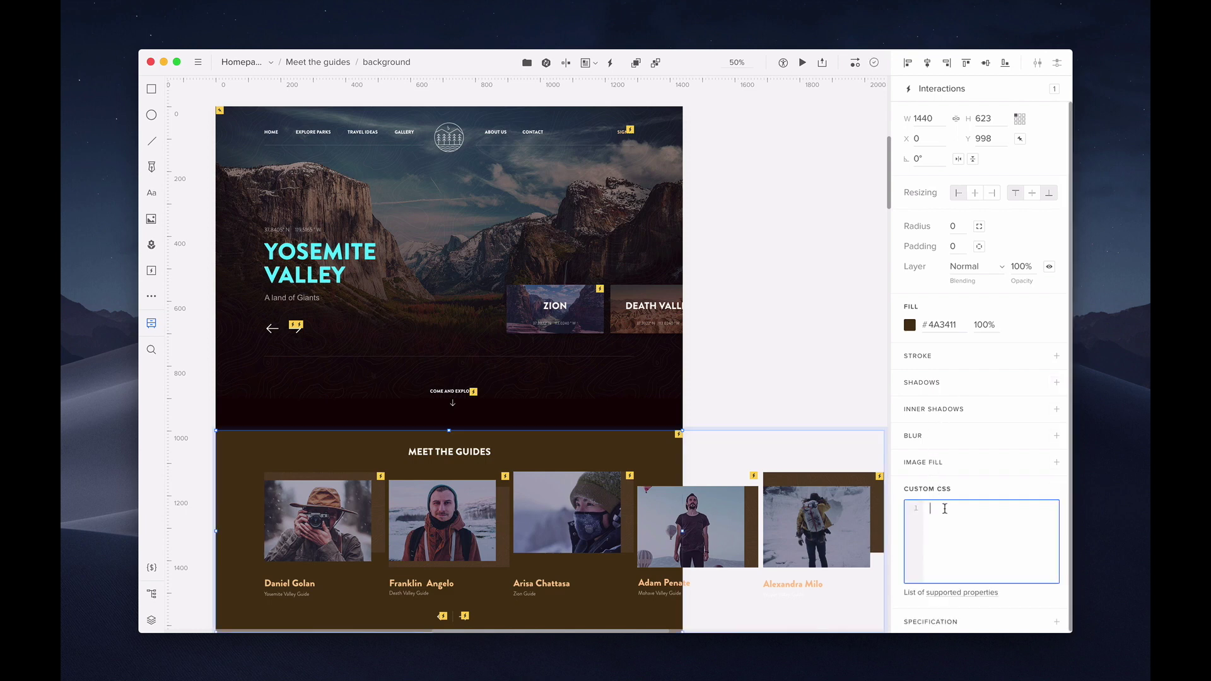